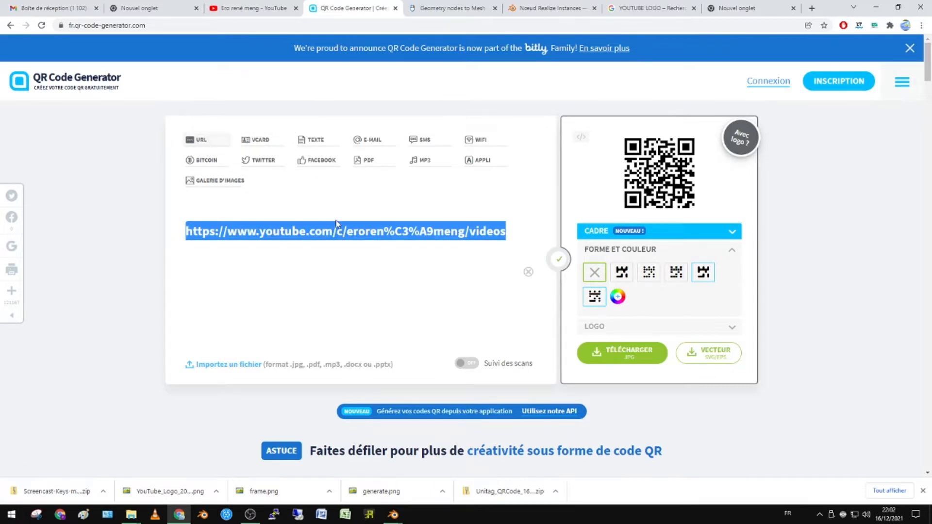
- Download the QR code generated for the YouTube channel's videos URL as a JPG and switch to Blender
left_click(338, 225)
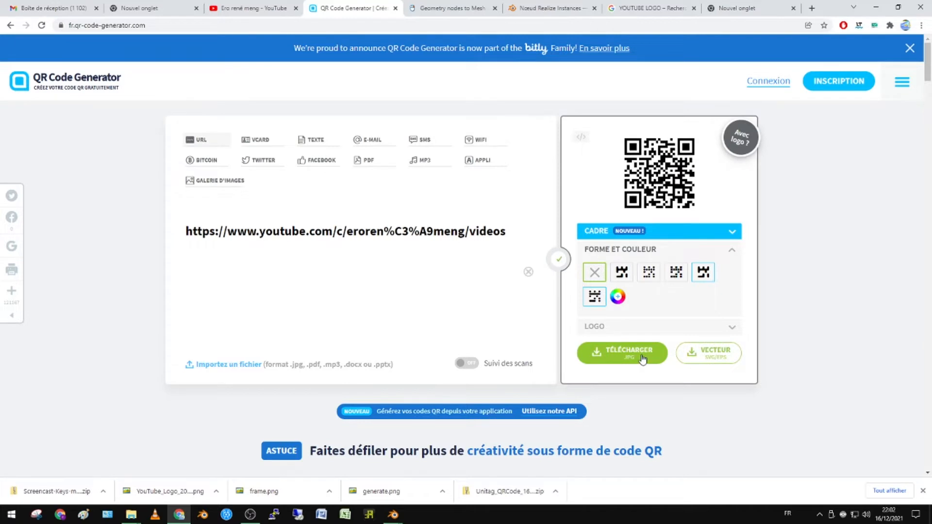
left_click(643, 360)
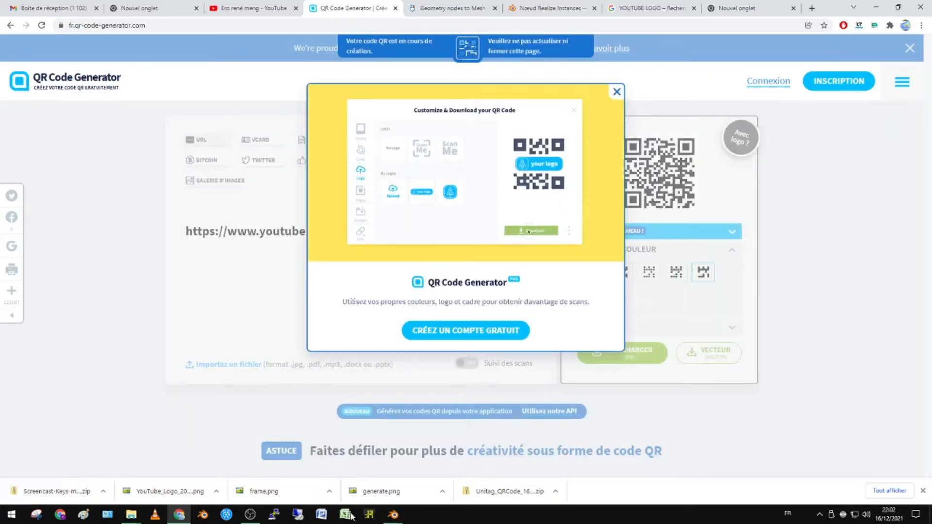
left_click(393, 515)
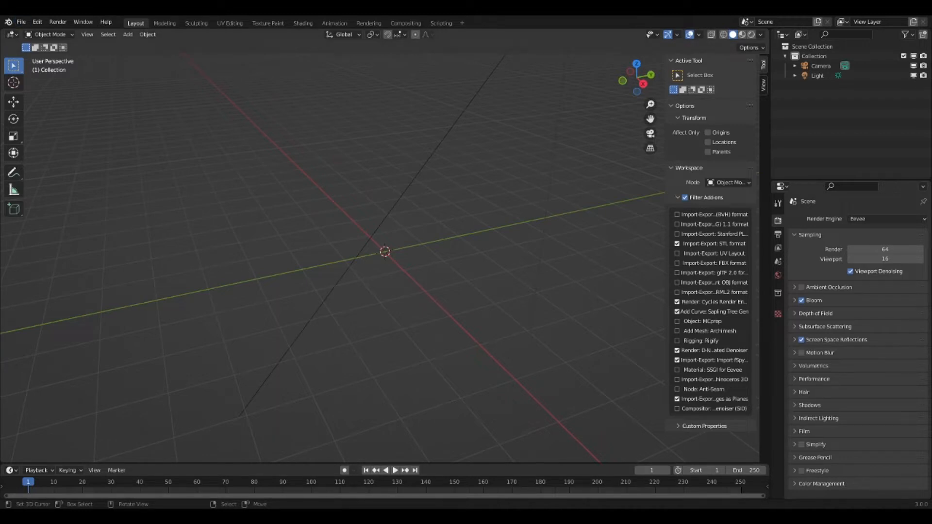
- Add a grid mesh at the world origin with 29 X subdivisions and 29 Y subdivisions
key("shift+a")
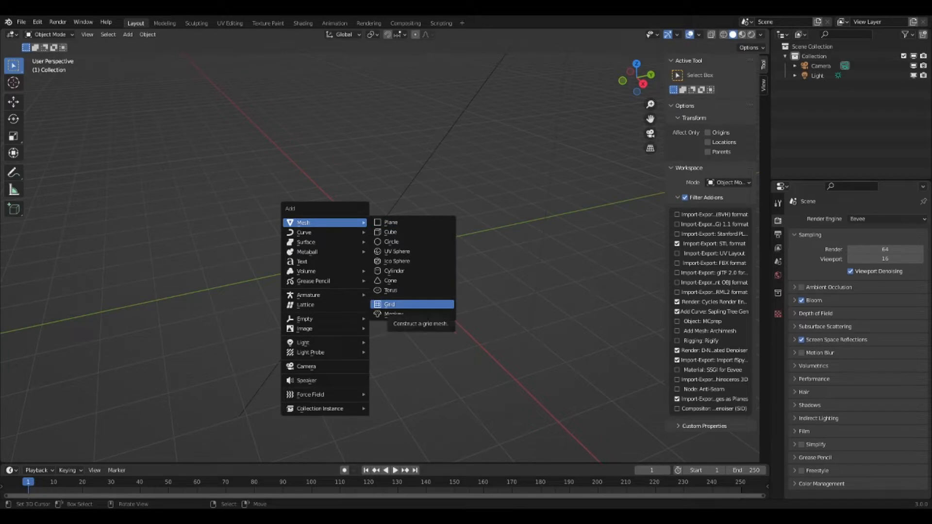
left_click(393, 305)
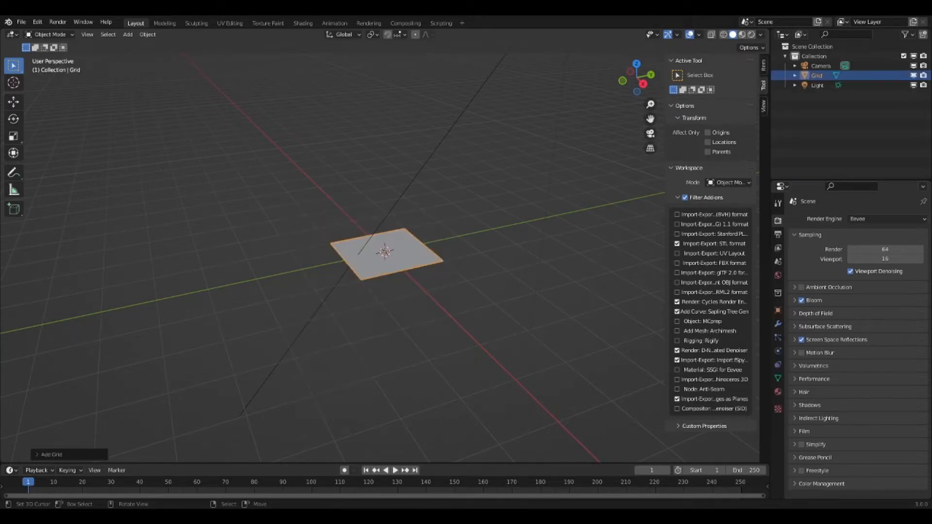
left_click(51, 455)
left_click(125, 349)
type("29")
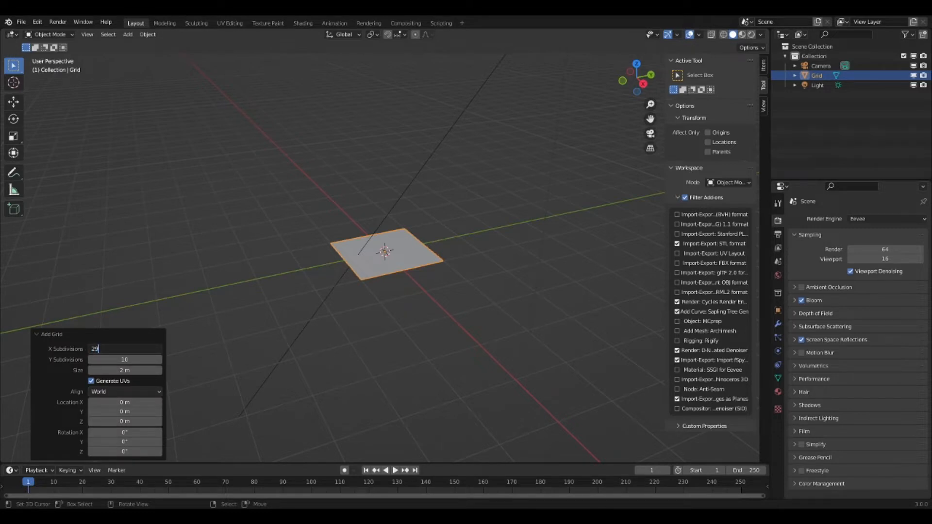
key("Tab")
type("29")
key("Return")
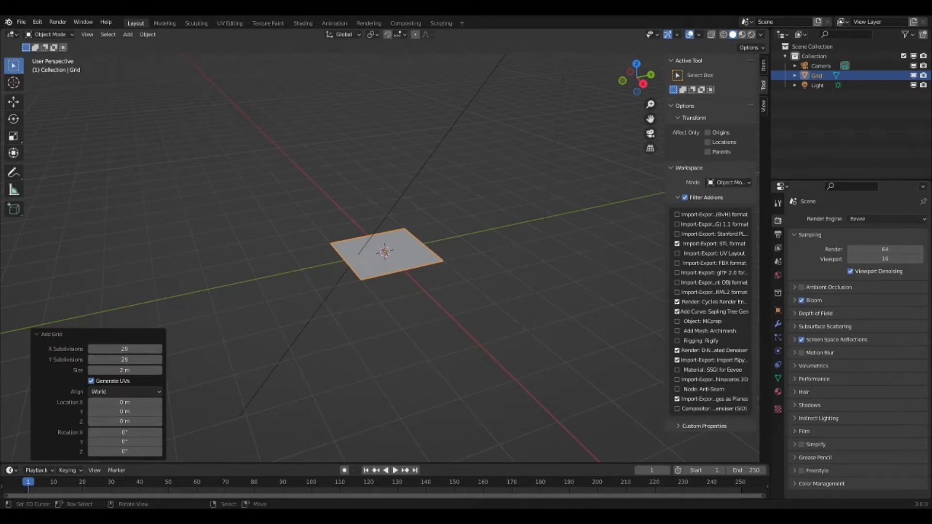
- Enter Edit Mode on the grid and enlarge the timeline area to about the lower third of the workspace
scroll(385, 252, "up", 2)
key("Tab")
scroll(384, 252, "up", 5)
middle_click_drag(384, 251, 363, 310)
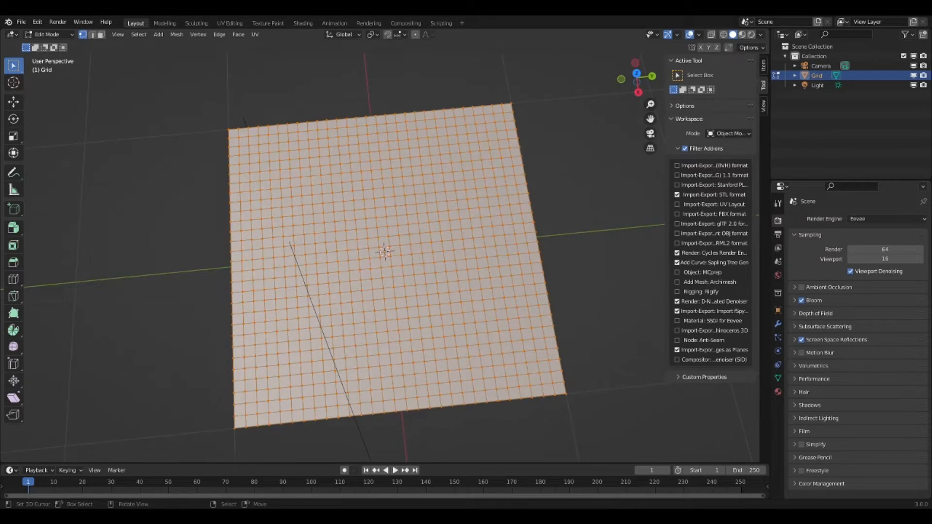
middle_click_drag(385, 251, 350, 253)
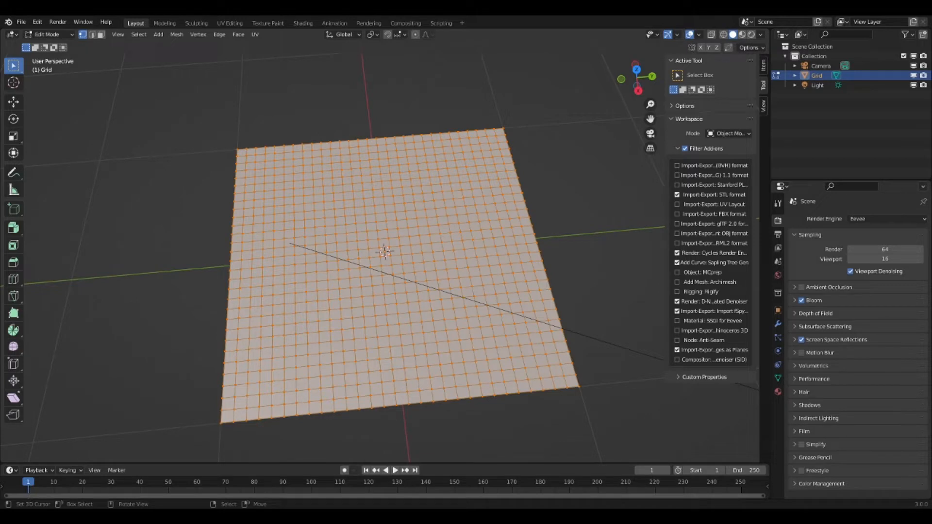
left_click_drag(385, 463, 385, 314)
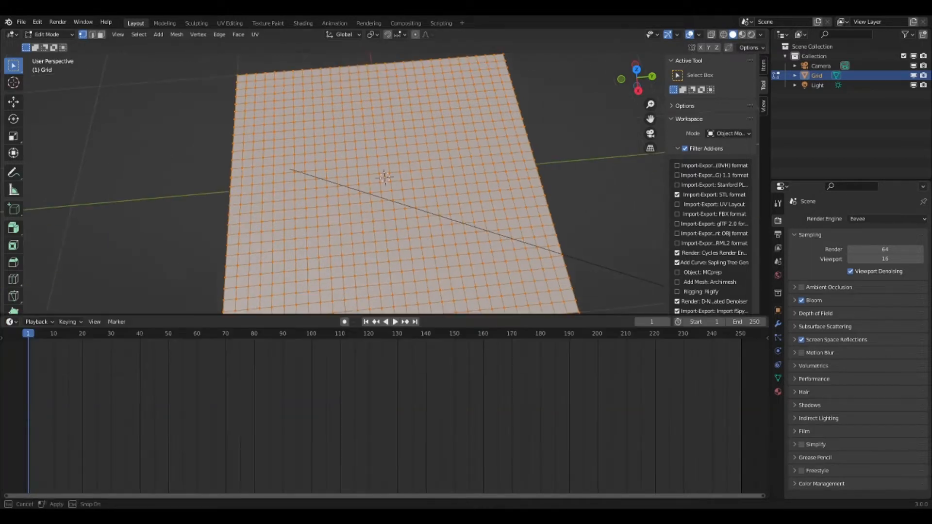
- Extrude all the grid's faces individually a short distance upward with the Extrude Individual tool
scroll(385, 184, "down", 5)
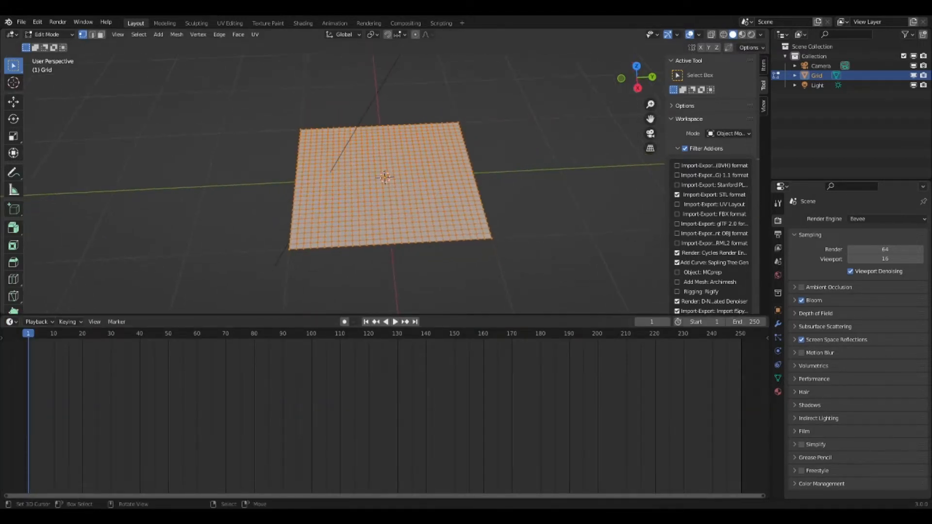
scroll(384, 184, "up", 6)
mouse_move(385, 184)
middle_mouse_down()
mouse_move(390, 156)
mouse_move(385, 171)
middle_mouse_up()
scroll(390, 157, "down", 3)
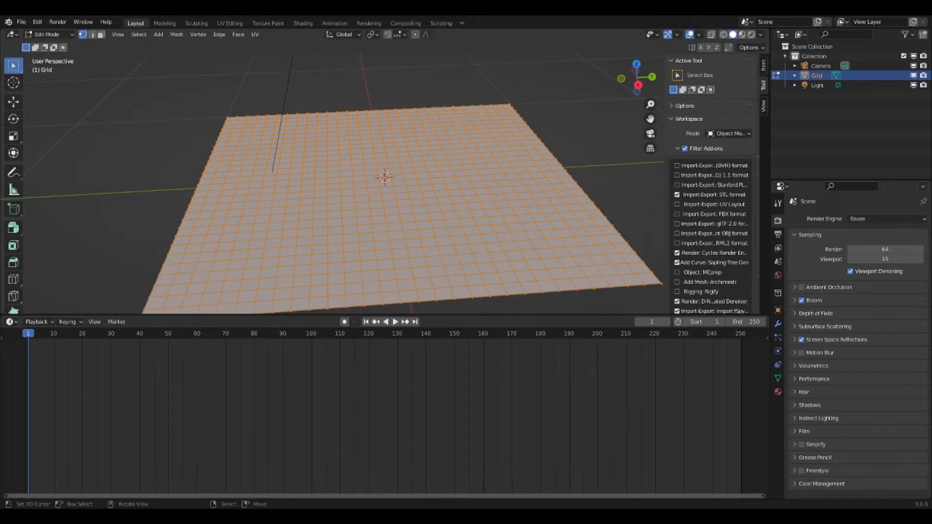
scroll(385, 171, "down", 2)
scroll(385, 170, "down", 1)
left_click(13, 228)
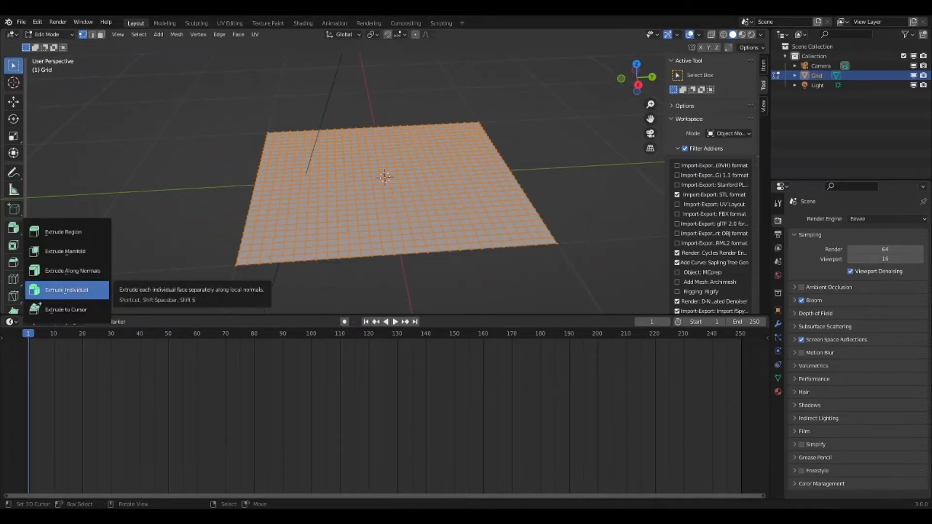
left_click(13, 228)
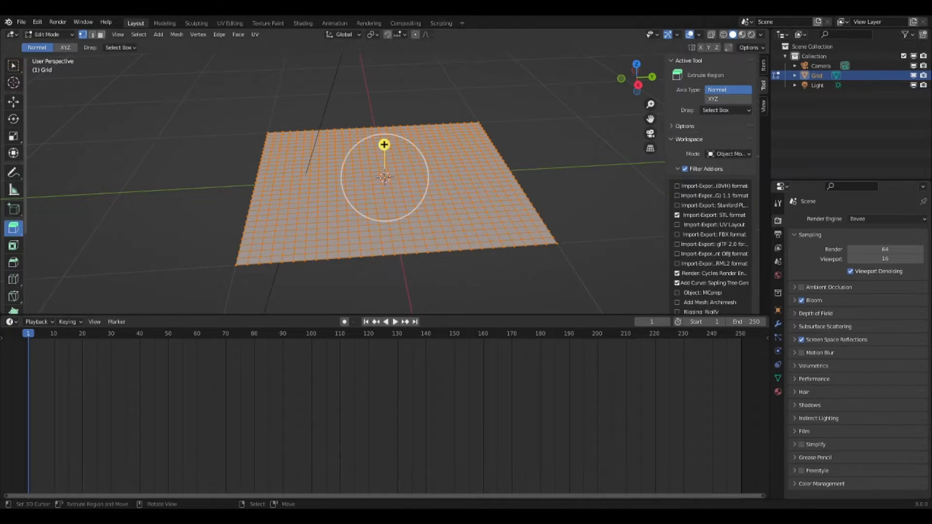
left_click(14, 228)
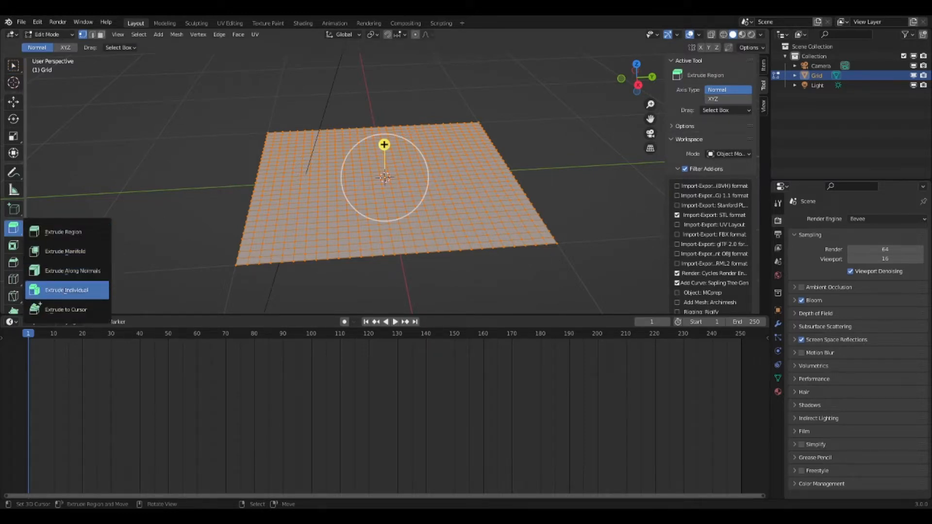
left_click(67, 290)
left_click_drag(384, 134, 385, 117)
- Invert the selection and delete the original base vertices, keeping only the separated extruded faces
key("ctrl+i")
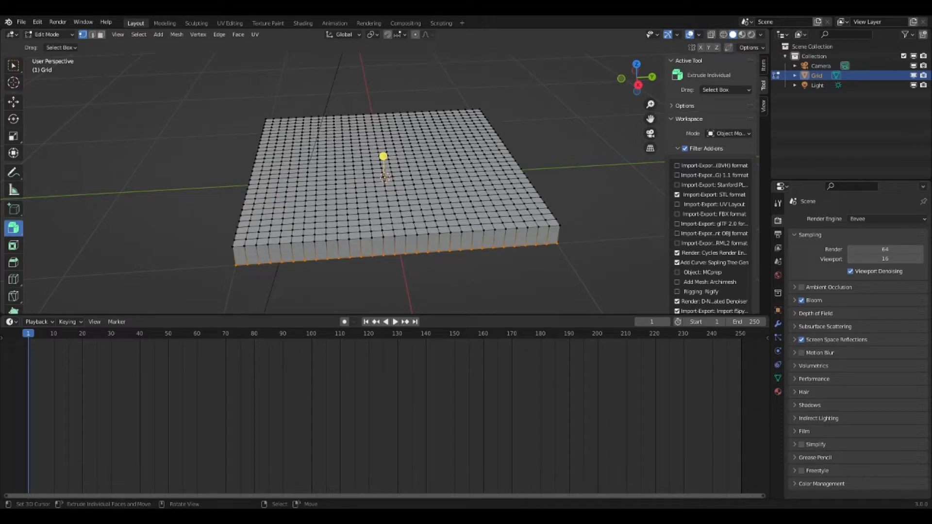
key("x")
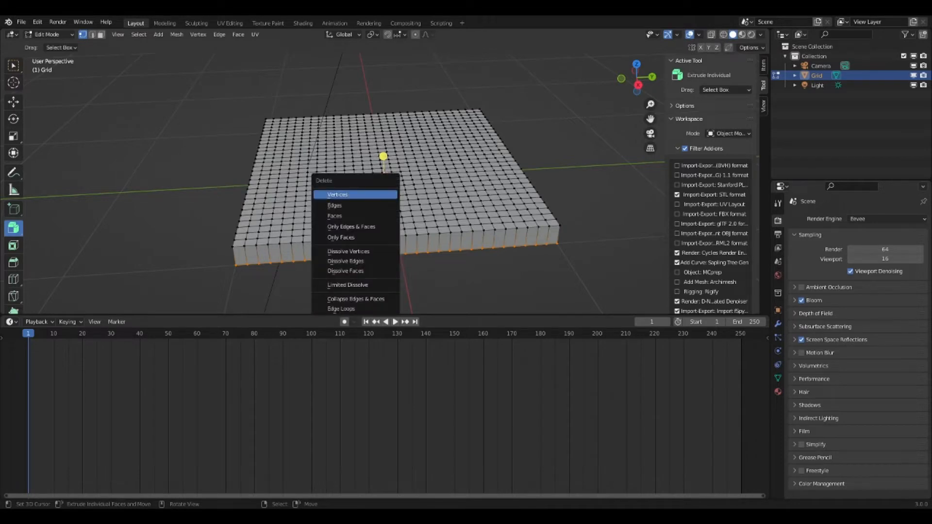
key("Return")
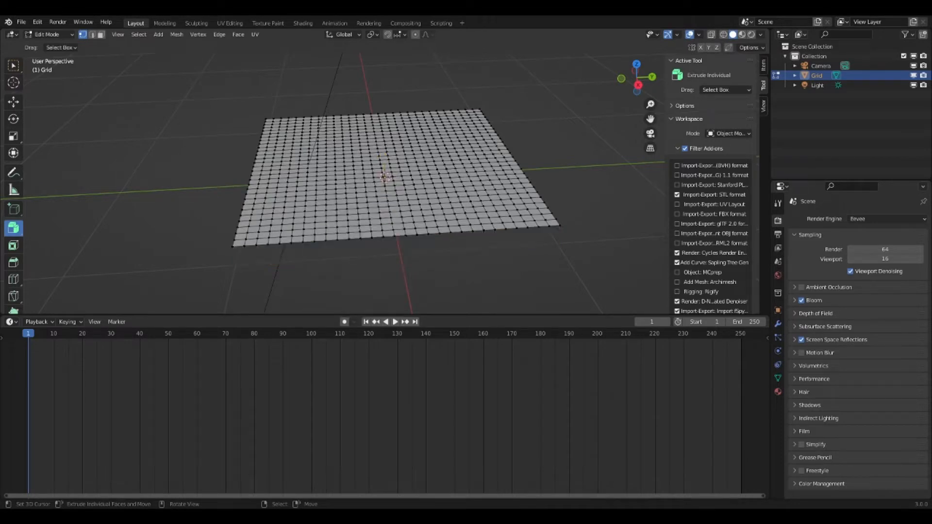
- Select all the faces and scale them to about 0.631 around their individual origins
key("a")
left_click(373, 34)
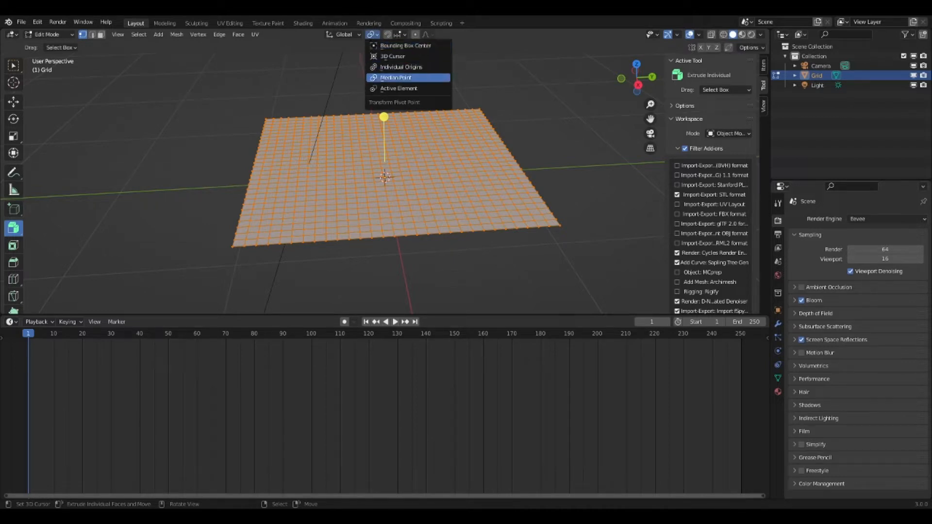
left_click(405, 67)
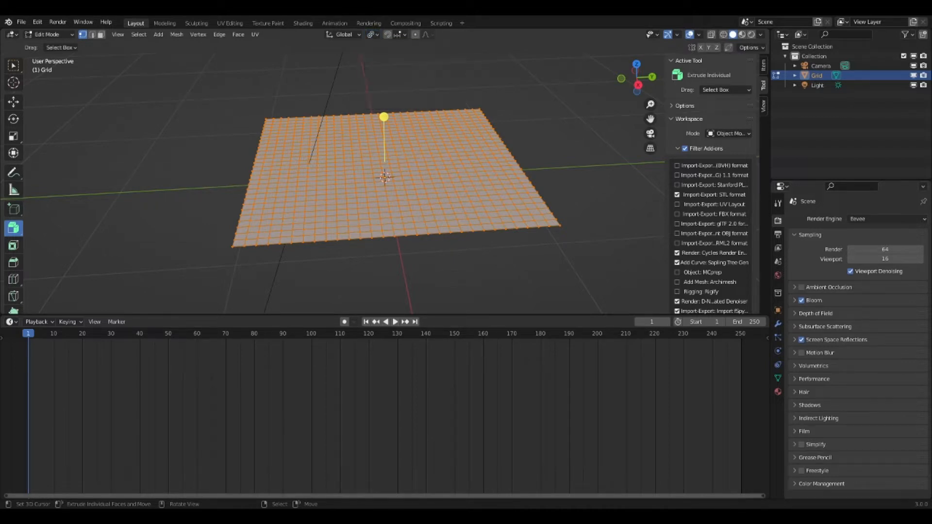
key("s")
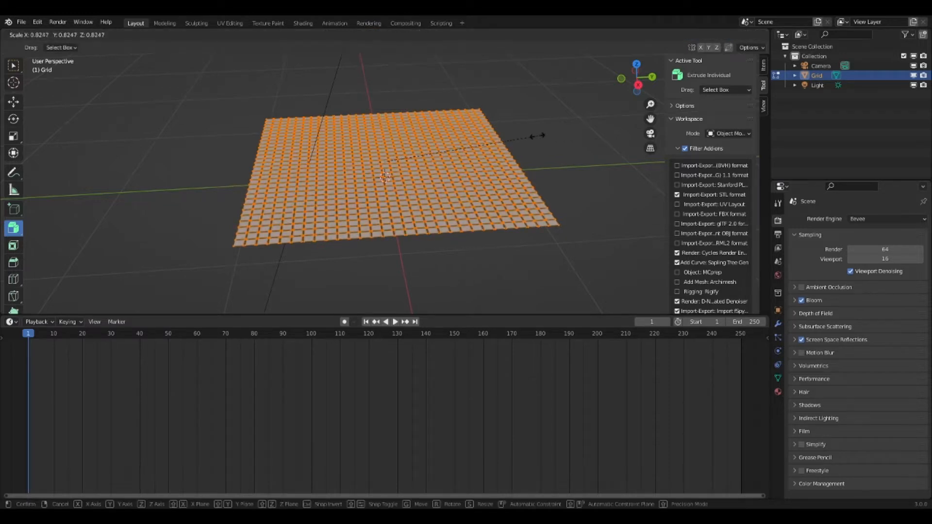
left_click(507, 137)
middle_click_drag(383, 117, 384, 161)
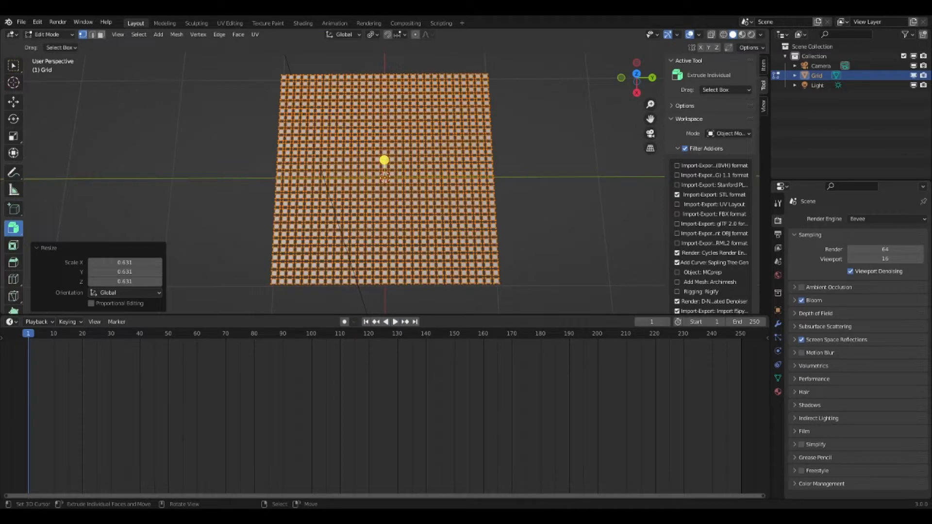
- Turn the timeline area into a Geometry Node Editor and create a new node tree for the grid
left_click(11, 322)
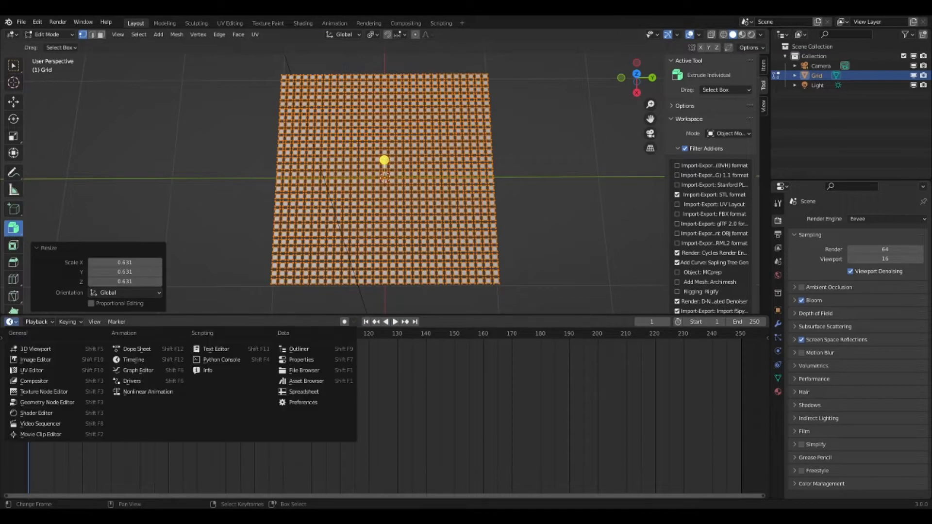
left_click(47, 403)
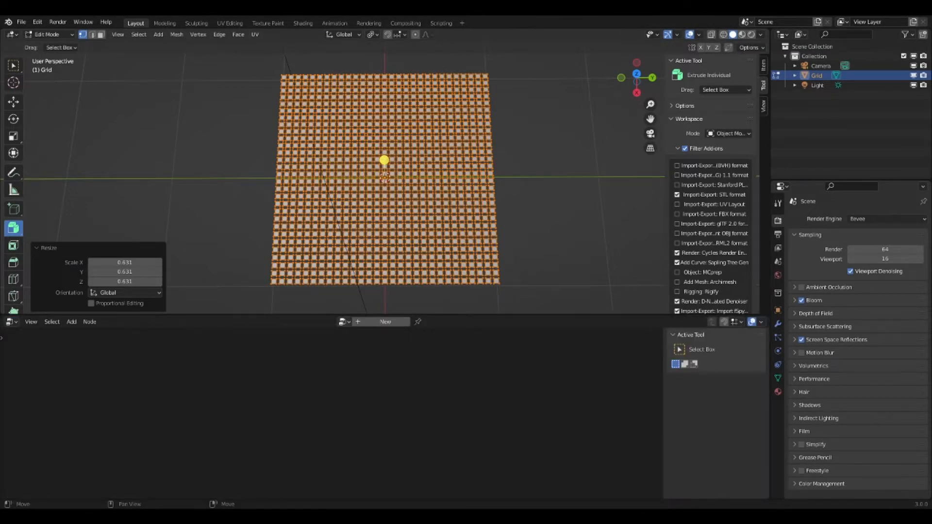
scroll(267, 90, "up", 3)
middle_click_drag(267, 91, 279, 73)
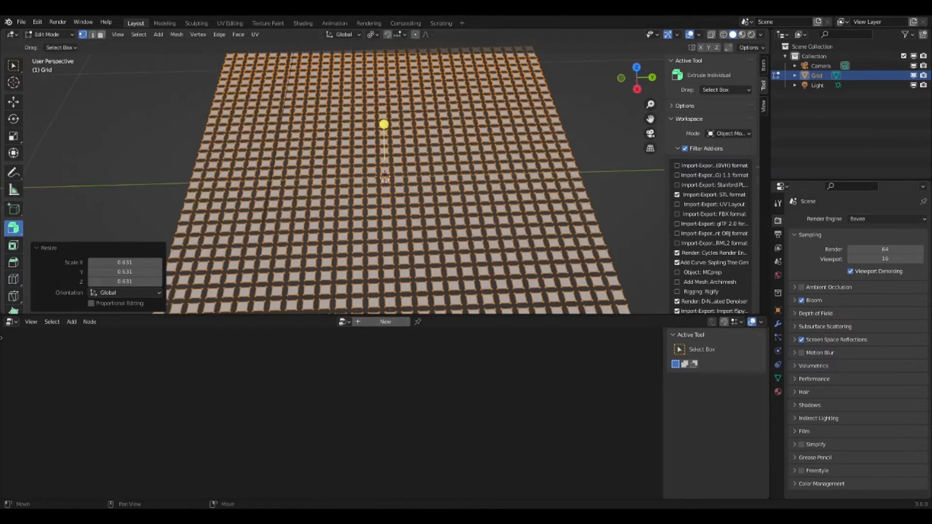
left_click(385, 322)
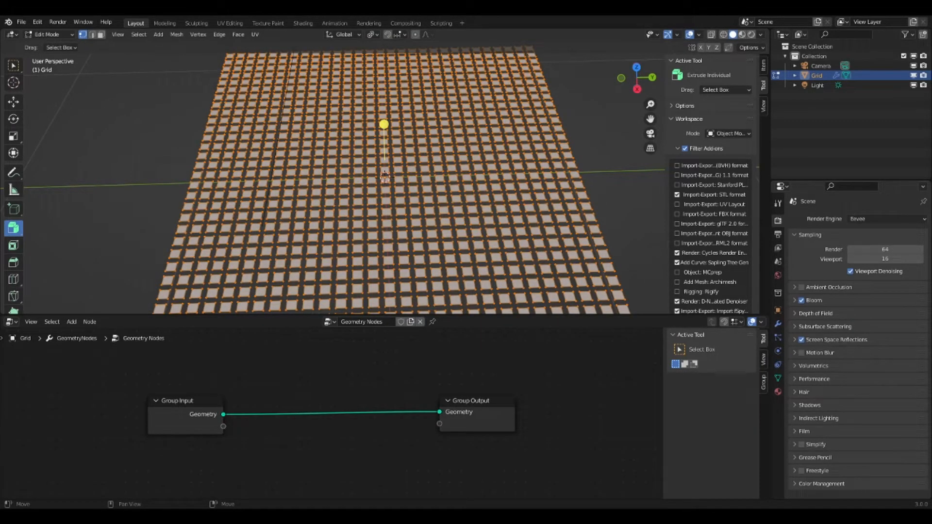
- Insert a Mesh to Points node between Group Input and Group Output and set its mode to Faces
key("shift+a")
mouse_move(275, 374)
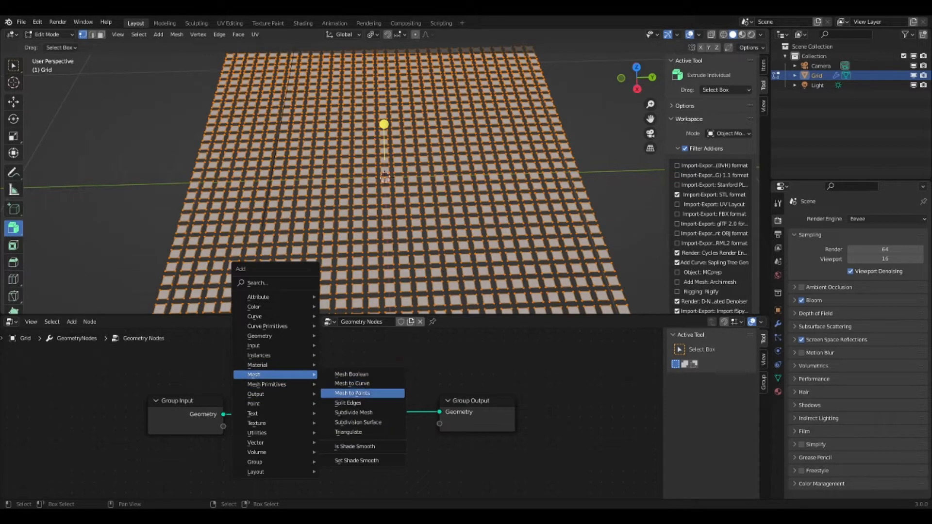
left_click(352, 393)
left_click(337, 394)
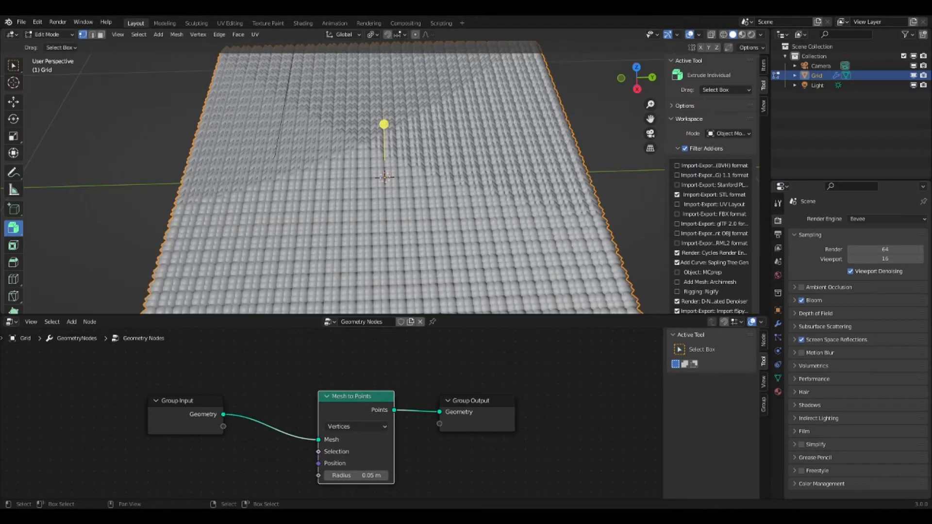
middle_click_drag(371, 272, 374, 241)
left_click(356, 427)
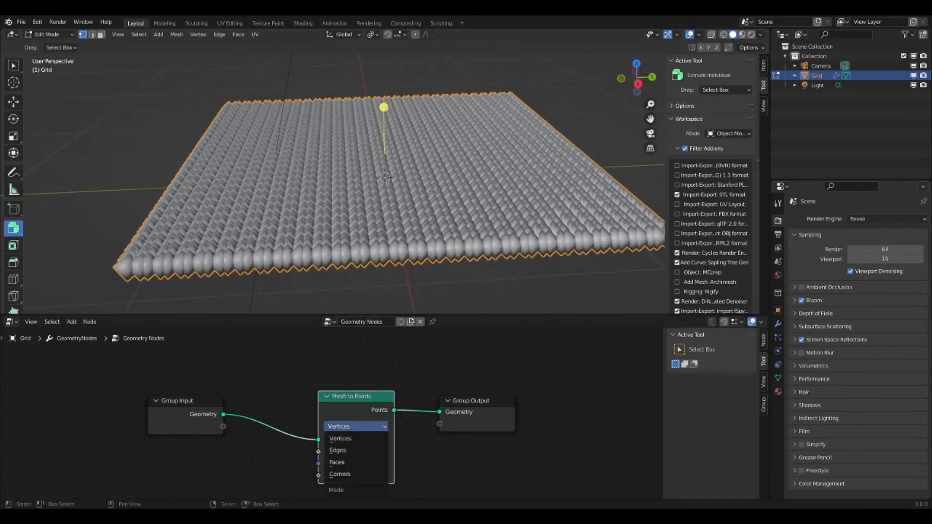
left_click(356, 462)
- Insert an Instance on Points node between Mesh to Points and Group Output
scroll(369, 233, "up", 3)
mouse_move(369, 233)
middle_mouse_down()
mouse_move(369, 279)
mouse_move(364, 245)
middle_mouse_up()
scroll(369, 272, "down", 3)
middle_click_drag(379, 437, 381, 404)
key("shift+a")
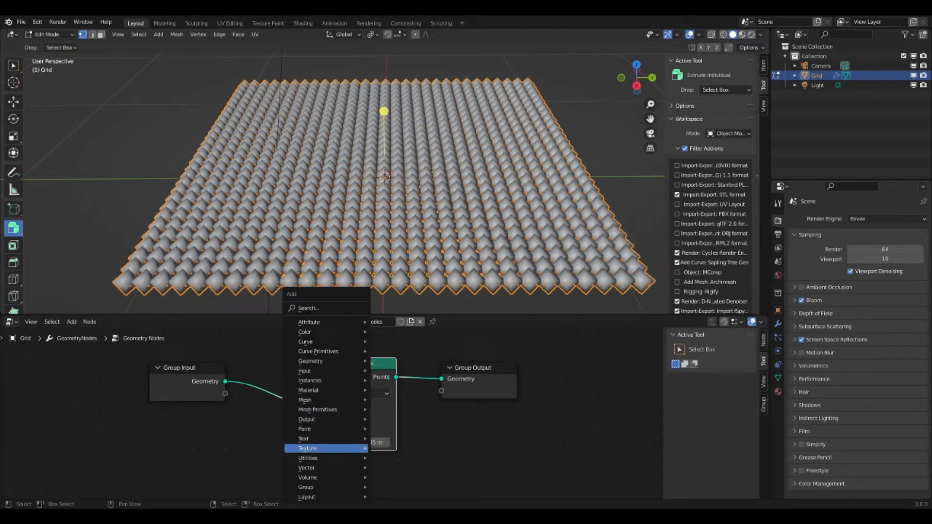
mouse_move(311, 381)
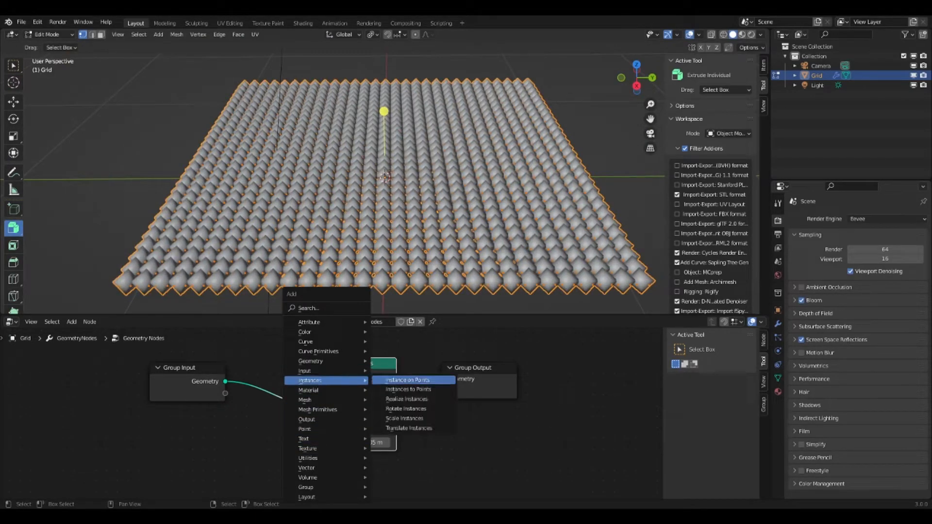
left_click(404, 381)
left_click(428, 369)
middle_click_drag(428, 370, 451, 348)
left_click_drag(462, 402, 418, 461)
middle_click_drag(421, 456, 428, 419)
key("shift+a")
mouse_move(389, 420)
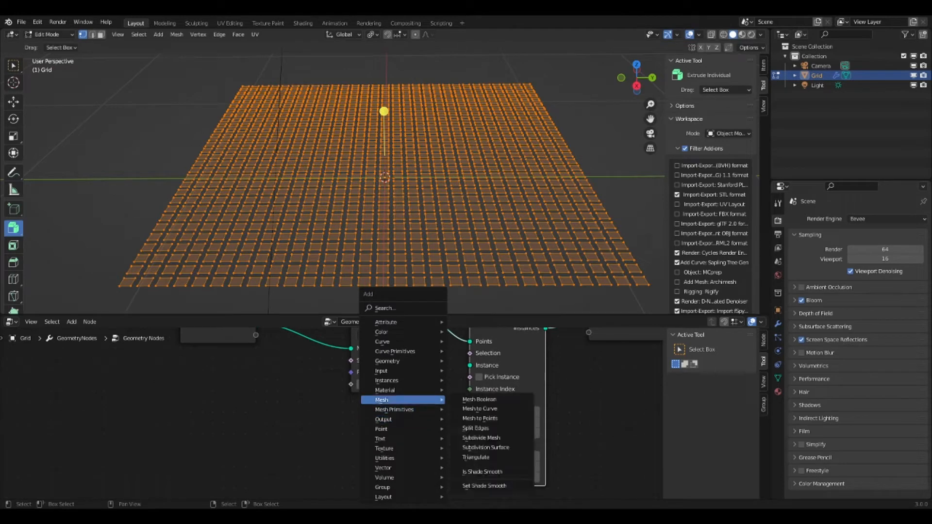
left_click(461, 410)
right_click(401, 418)
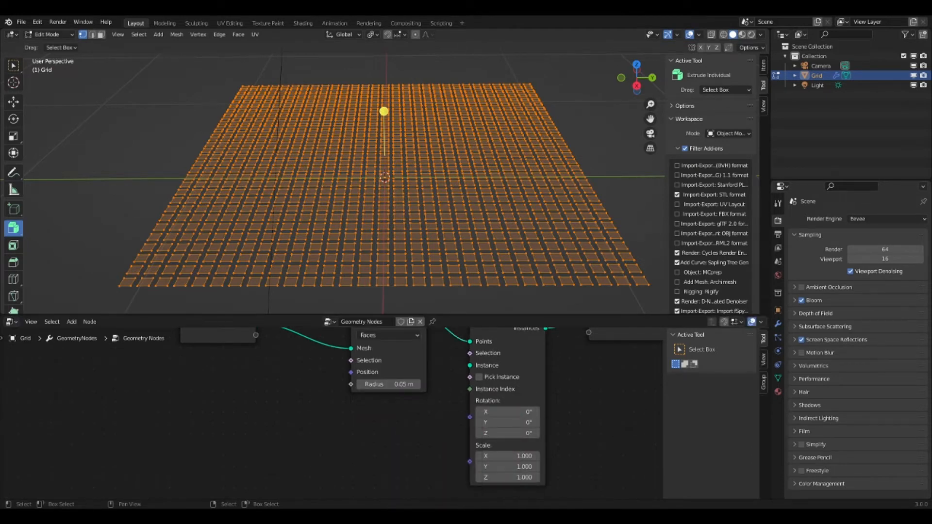
- Add a Cube mesh primitive node and connect its Mesh output to the Instance input of Instance on Points
key("shift+a")
mouse_move(401, 419)
mouse_move(379, 400)
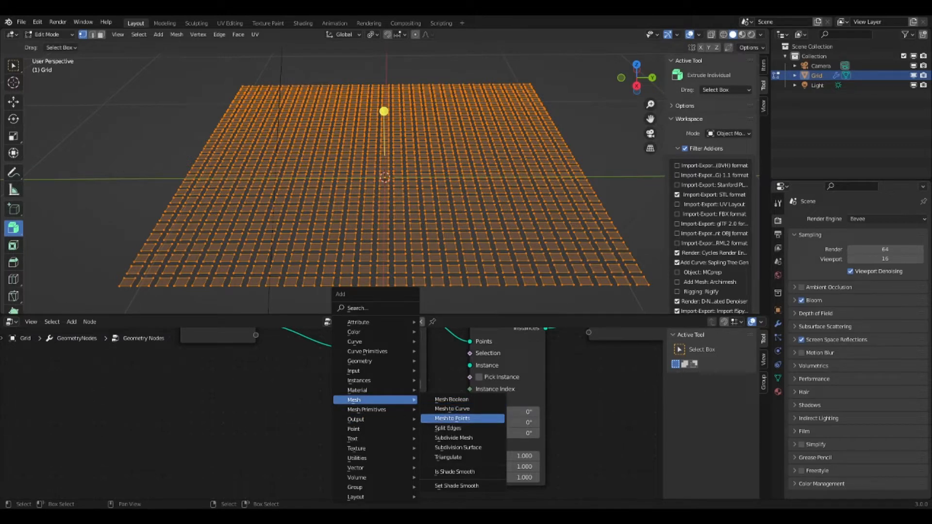
left_click(452, 419)
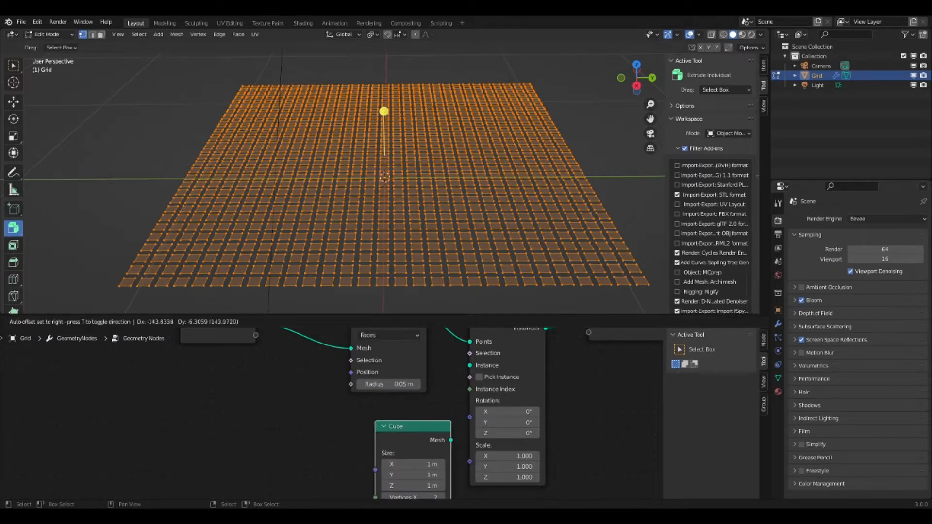
left_click(433, 421)
left_click_drag(433, 437, 469, 365)
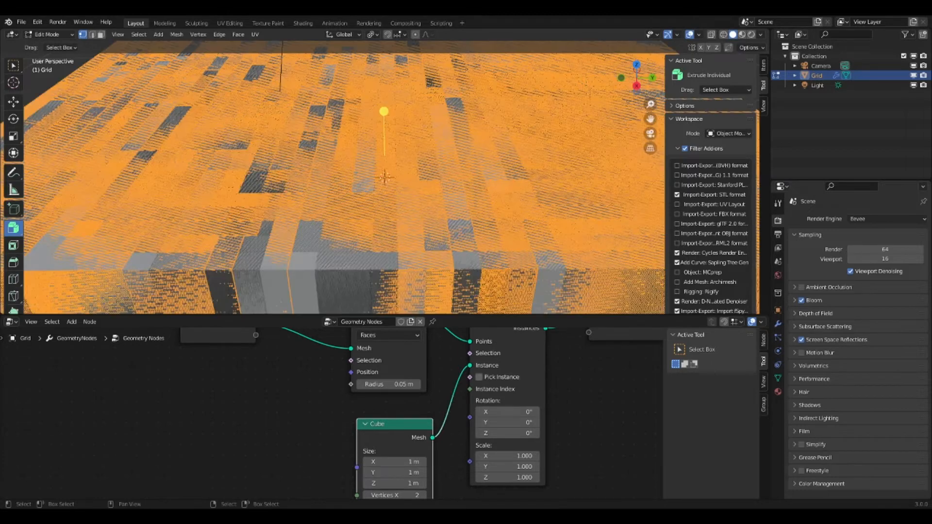
- Set the Cube node's X and Y size to 0.065 m
middle_click_drag(469, 369, 455, 341)
scroll(427, 167, "down", 5)
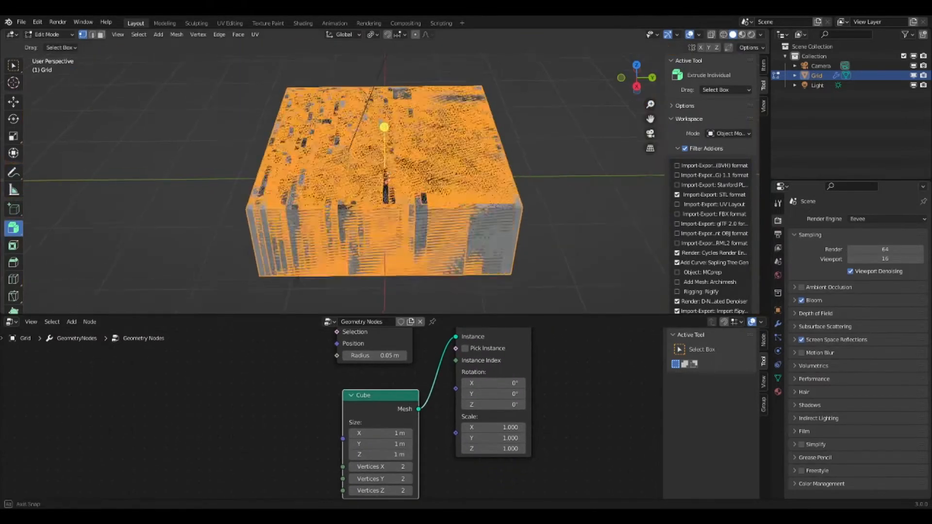
middle_click_drag(427, 168, 428, 175)
left_click(381, 433)
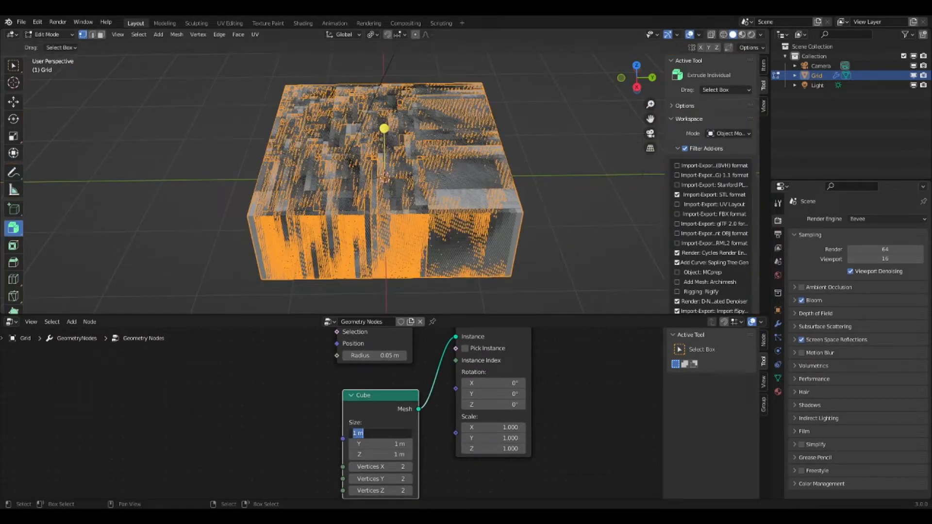
key("BackSpace")
type(".65")
key("Tab")
type(".06")
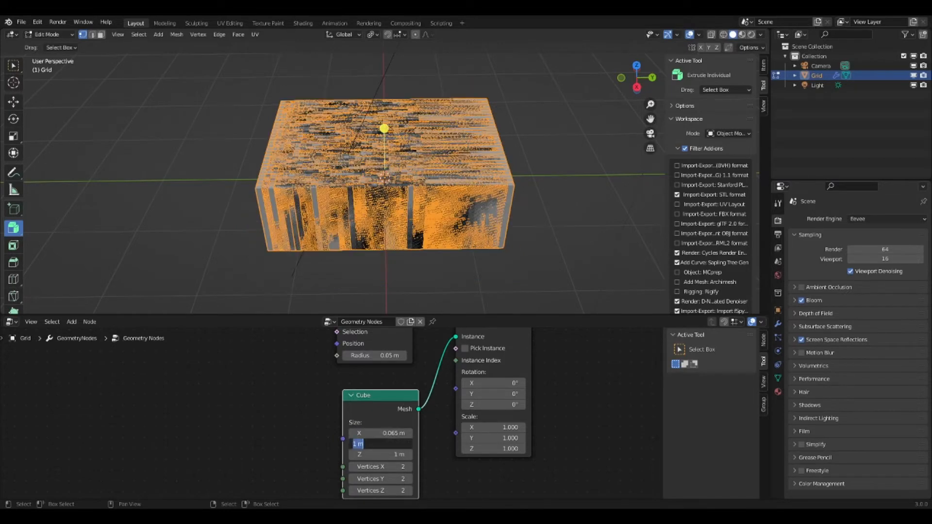
type("5")
key("Return")
- Set the Cube node's Z size to 0.1 m and check the instanced cubes
scroll(383, 233, "up", 4)
middle_click_drag(383, 234, 384, 269)
middle_click_drag(490, 374, 496, 418)
middle_click_drag(388, 189, 414, 278)
scroll(339, 419, "down", 2)
double_click(378, 487)
type("0.1")
key("Return")
middle_click_drag(388, 243, 389, 148)
scroll(374, 112, "up", 4)
middle_click_drag(268, 364, 269, 337)
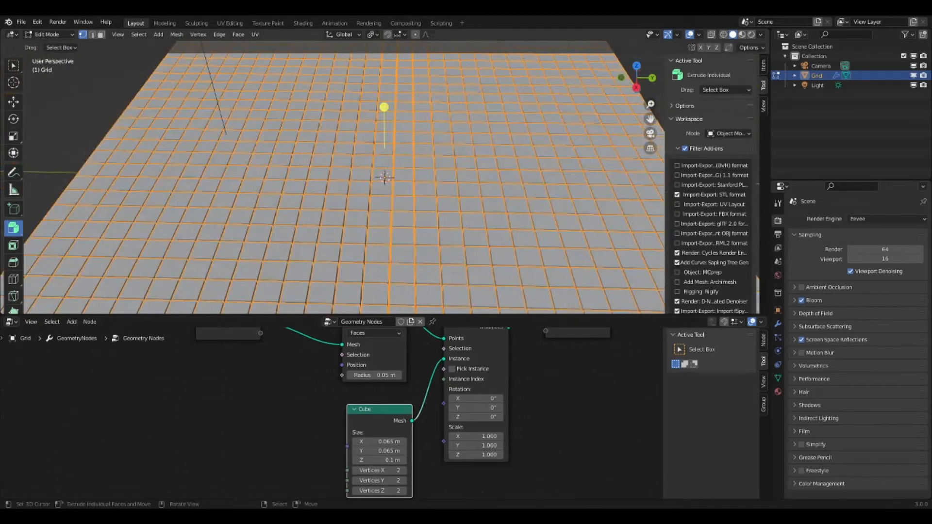
scroll(384, 194, "down", 4)
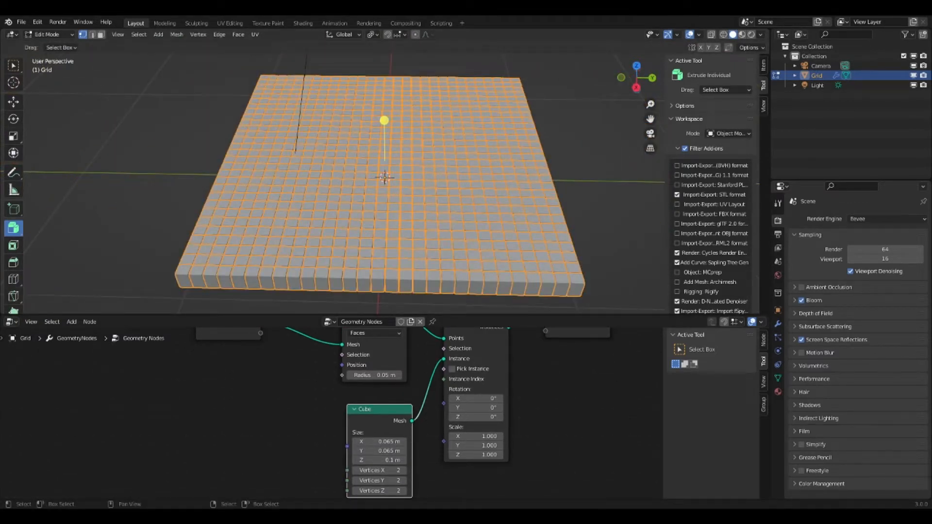
- Add an Image Texture node with the image frame (1).png and connect its Color output to the Selection input of Mesh to Points
middle_click_drag(292, 388, 322, 432)
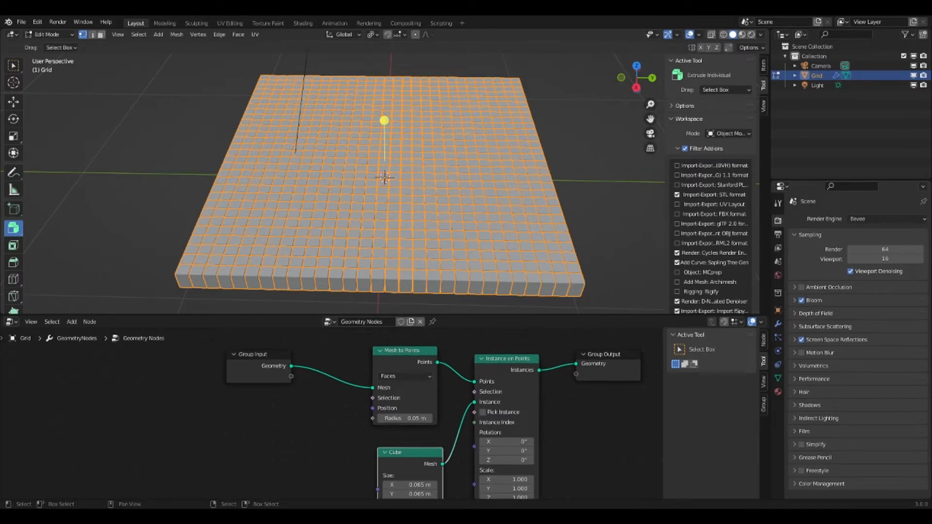
mouse_move(373, 388)
left_mouse_down()
mouse_move(340, 402)
mouse_move(373, 388)
left_mouse_up()
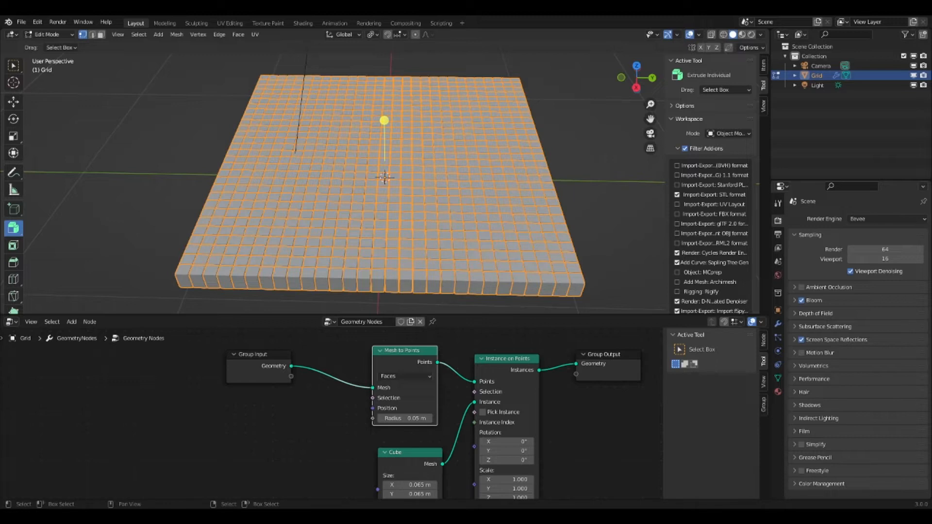
key("shift+a")
mouse_move(342, 396)
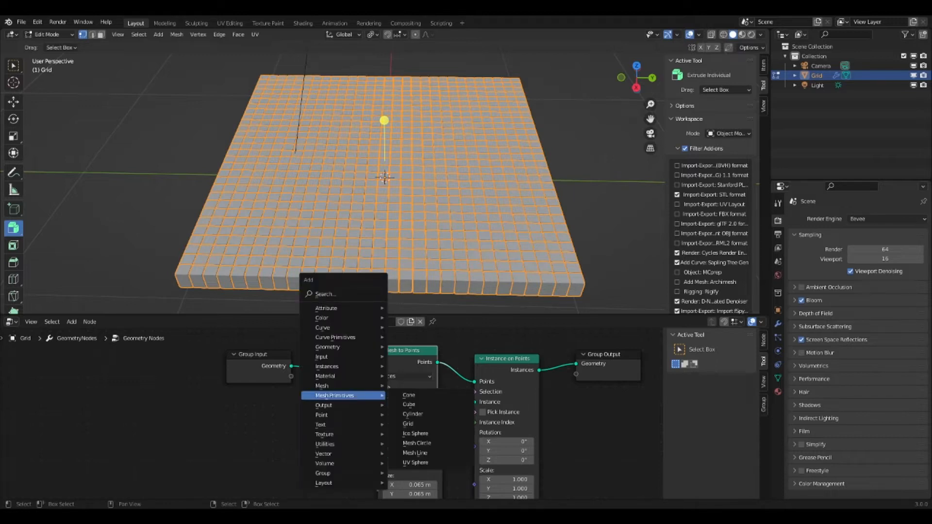
mouse_move(342, 434)
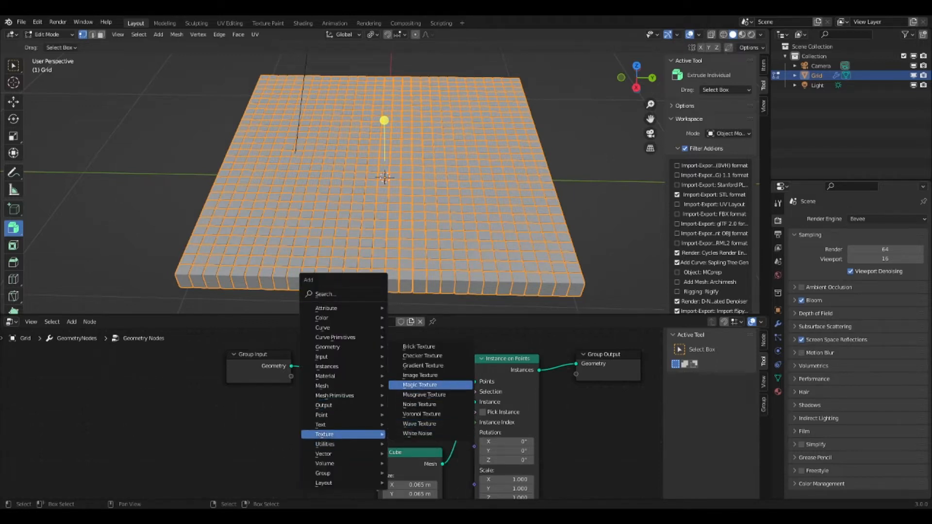
left_click(420, 375)
left_click(241, 427)
left_click_drag(298, 429, 373, 398)
middle_click_drag(373, 398, 392, 350)
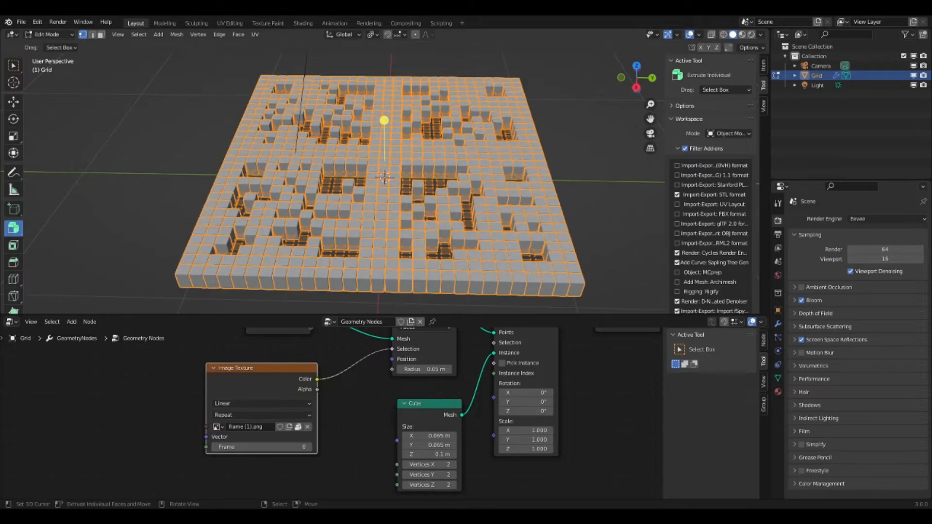
- Split the Geometry Node Editor area in two and turn the new area into an Image Editor
scroll(385, 178, "up", 2)
mouse_move(384, 178)
middle_mouse_down()
mouse_move(385, 238)
mouse_move(365, 131)
mouse_move(365, 168)
mouse_move(386, 158)
mouse_move(384, 167)
middle_mouse_up()
scroll(365, 167, "down", 4)
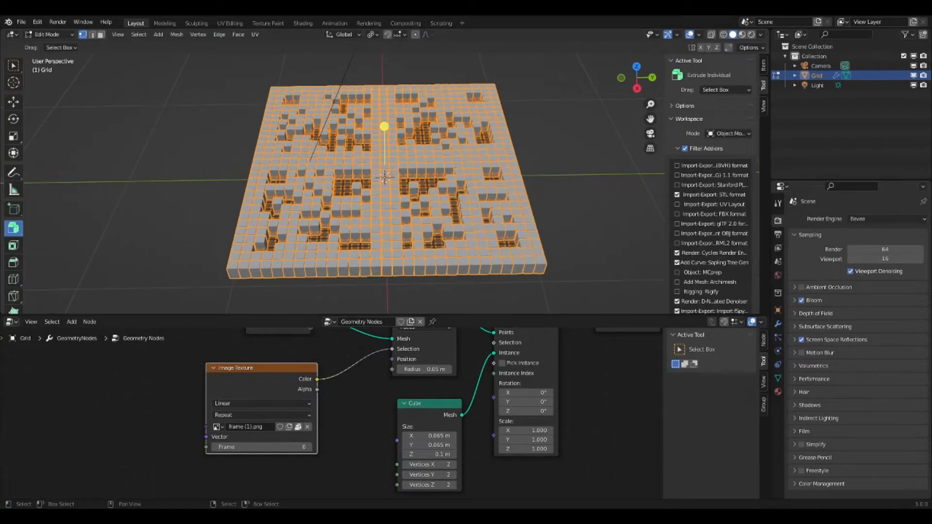
left_click_drag(2, 498, 265, 494)
left_click(12, 322)
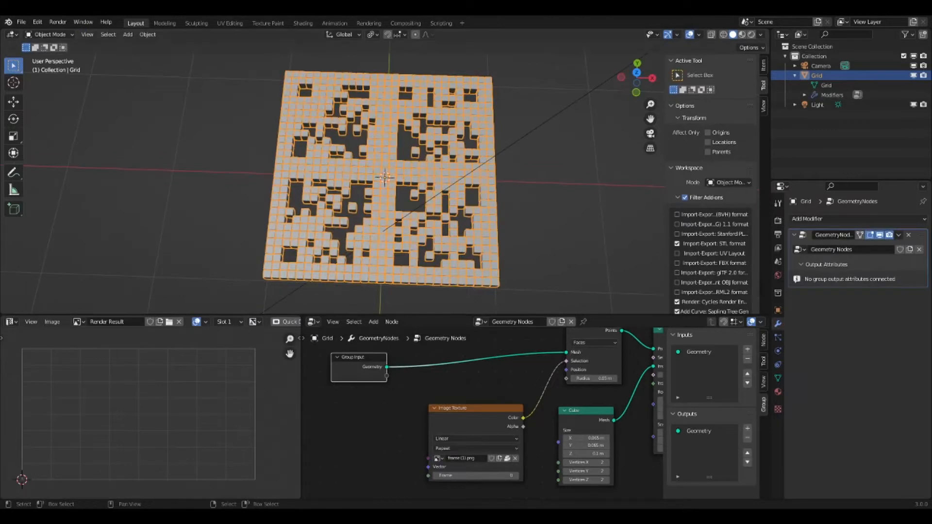
- Expose the Image Texture's Vector input through Group Input and assign the UVMap attribute to it in the modifier
left_click_drag(387, 375, 428, 467)
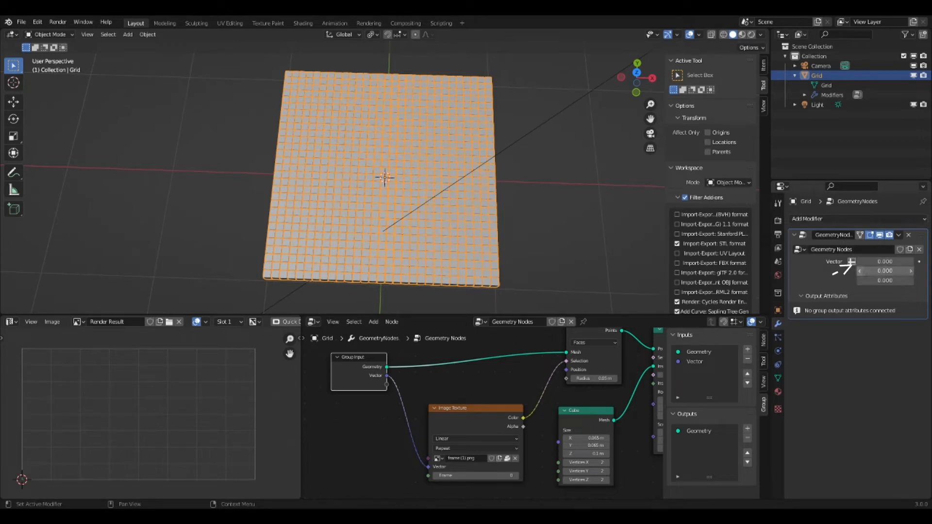
left_click(852, 262)
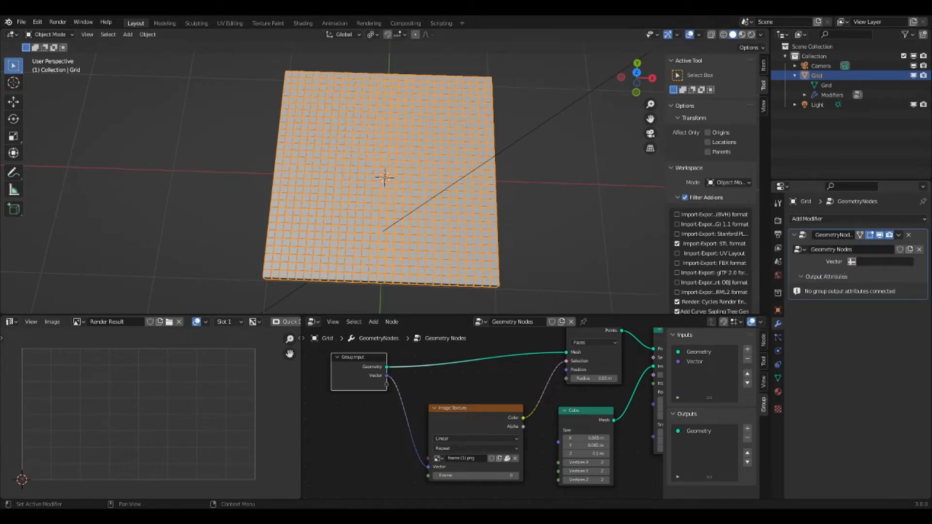
left_click(885, 262)
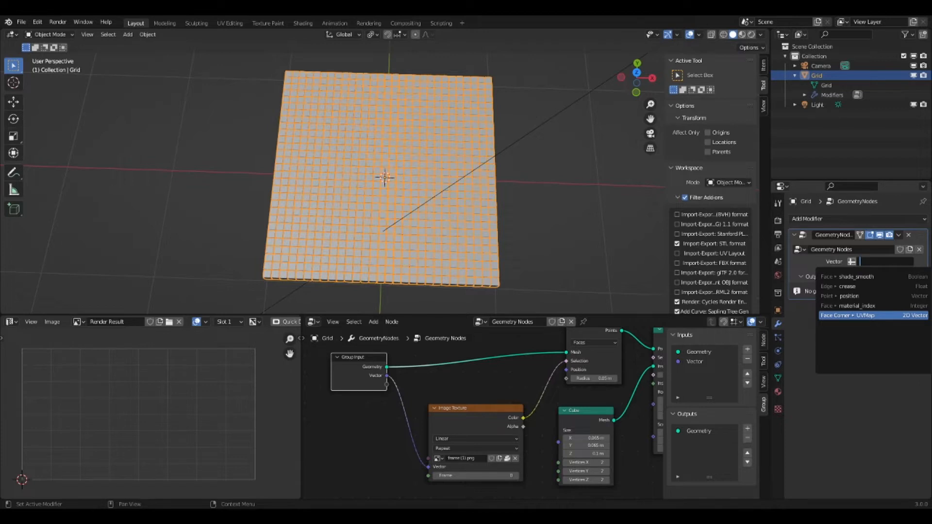
left_click(850, 315)
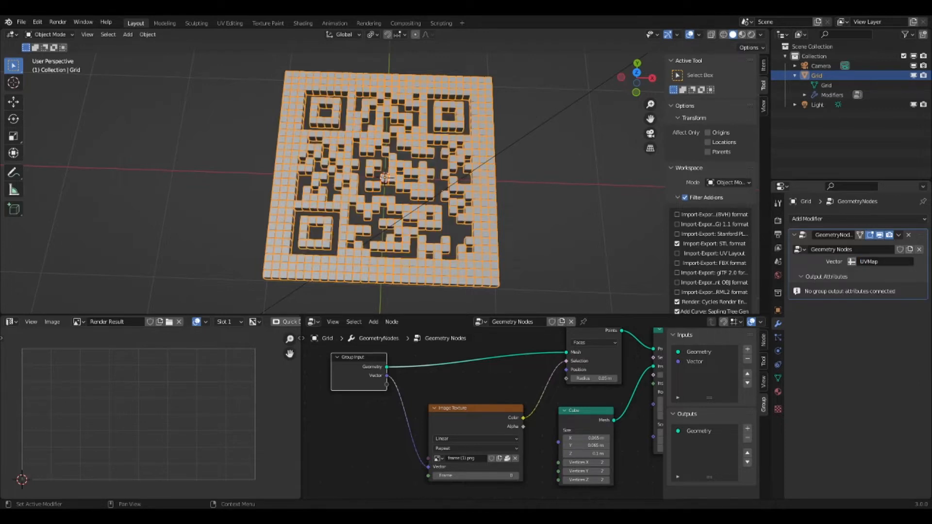
scroll(383, 177, "up", 4)
mouse_move(287, 322)
middle_mouse_down()
mouse_move(255, 321)
mouse_move(286, 322)
middle_mouse_up()
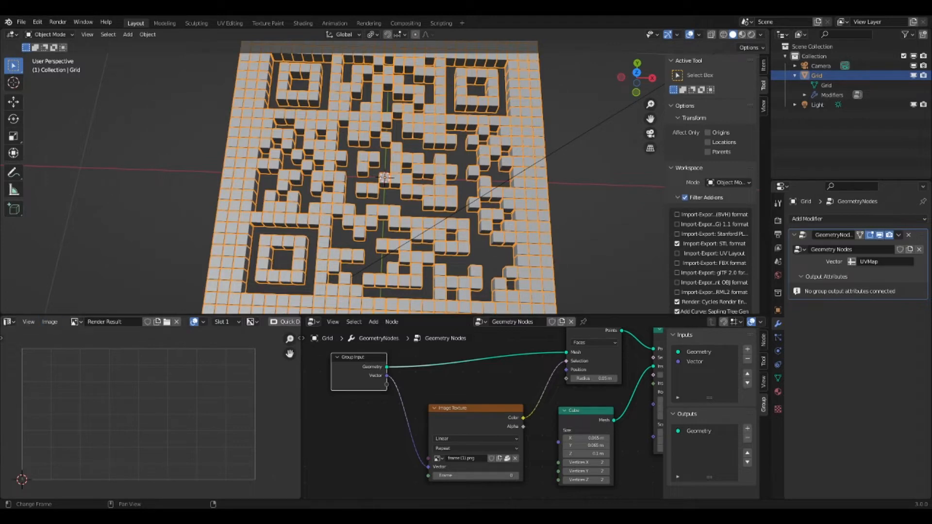
- Display the frame (1).png image in the Image Editor
left_click(77, 322)
left_click(102, 336)
scroll(151, 413, "up", 3)
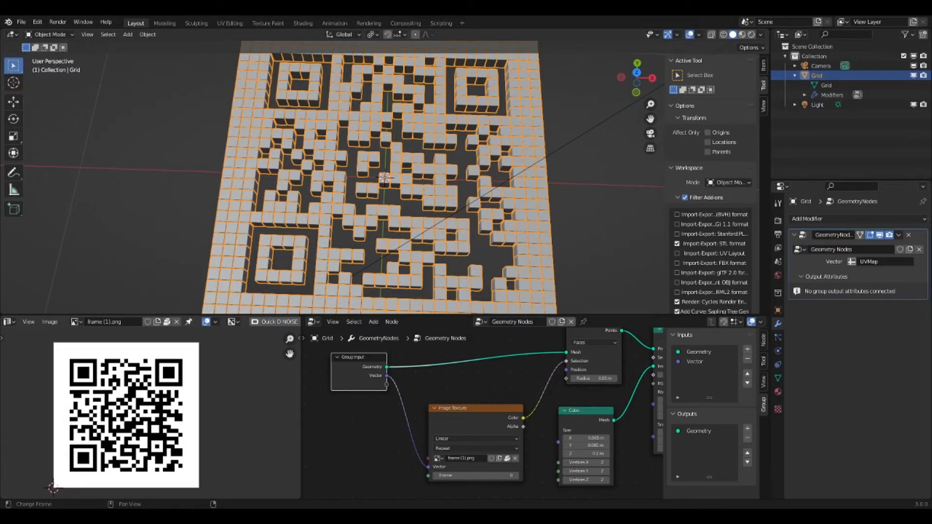
- Select all of the grid's UVs in Edit Mode and scale them to about 0.77 to fit the QR code
key("Tab")
scroll(114, 412, "up", 2)
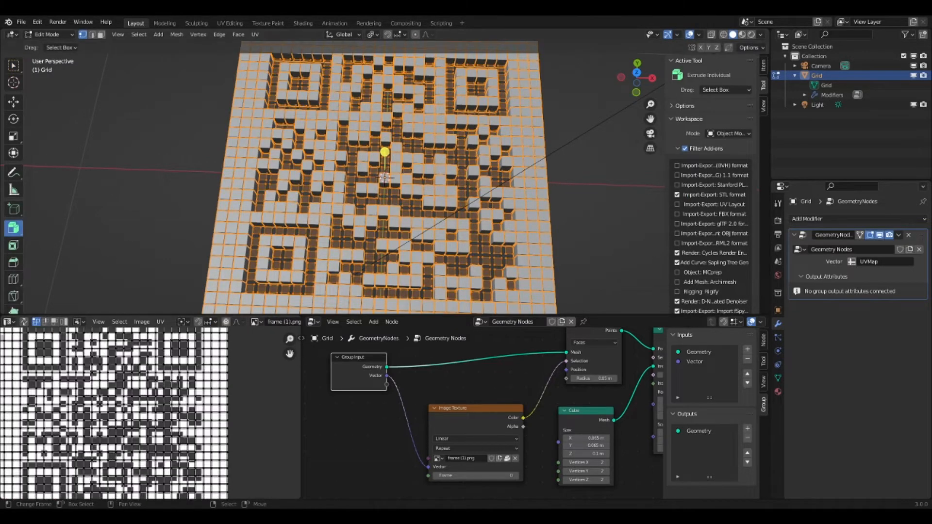
scroll(151, 413, "down", 2)
scroll(384, 178, "down", 3)
mouse_move(385, 177)
middle_mouse_down()
mouse_move(385, 203)
mouse_move(383, 179)
middle_mouse_up()
scroll(385, 203, "up", 3)
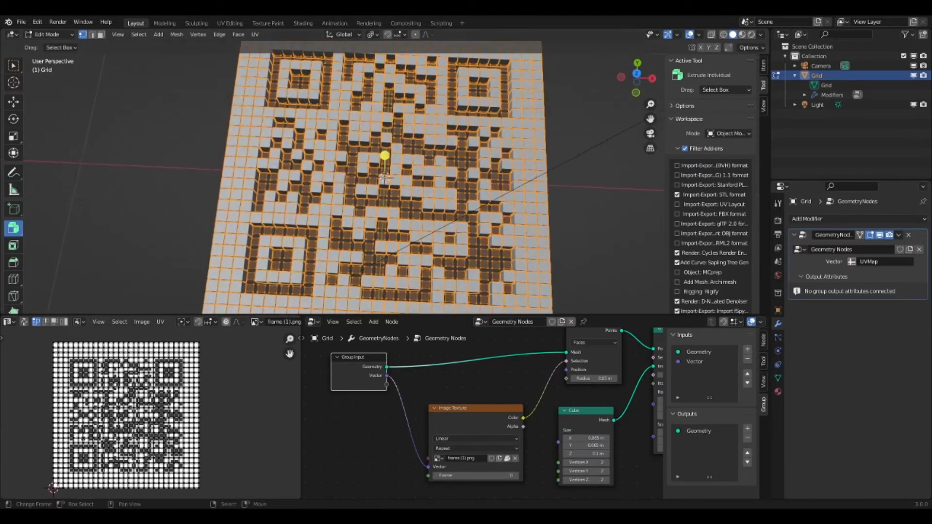
key("a")
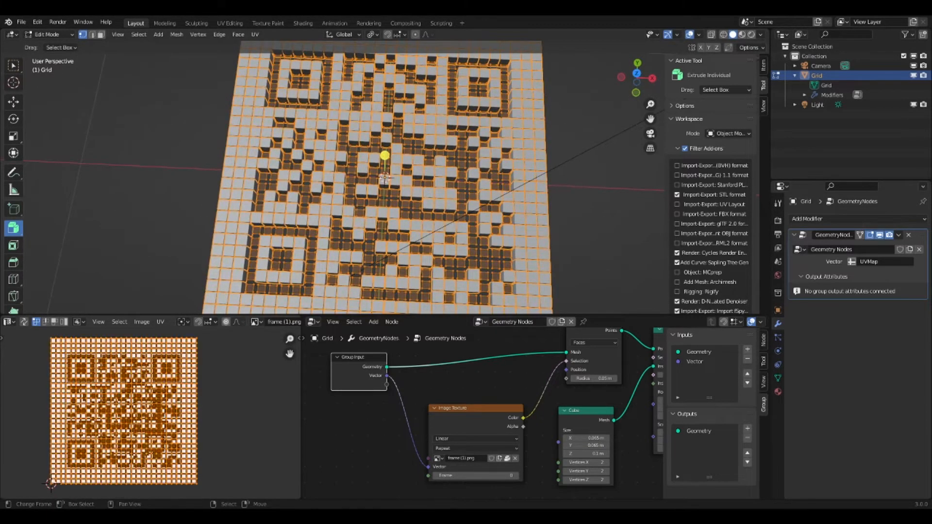
scroll(50, 484, "up", 1)
key("s")
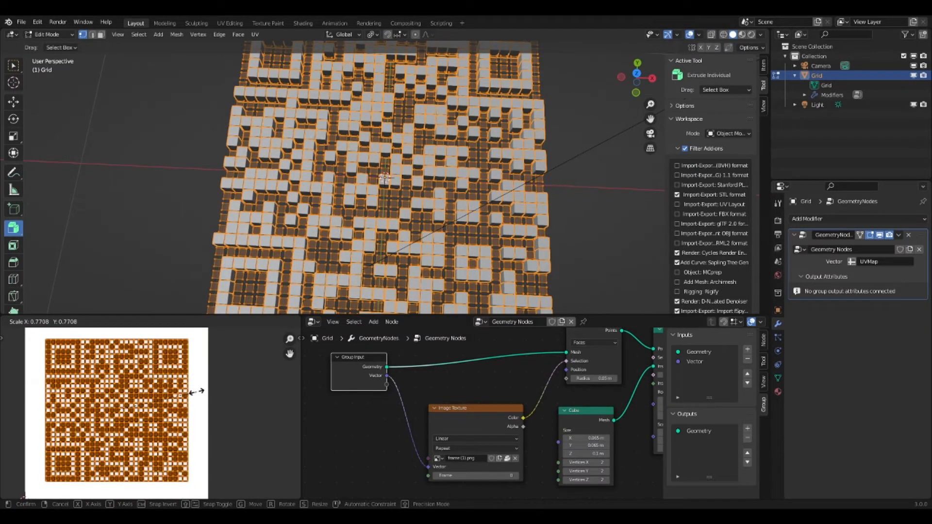
left_click(197, 393)
key("Tab")
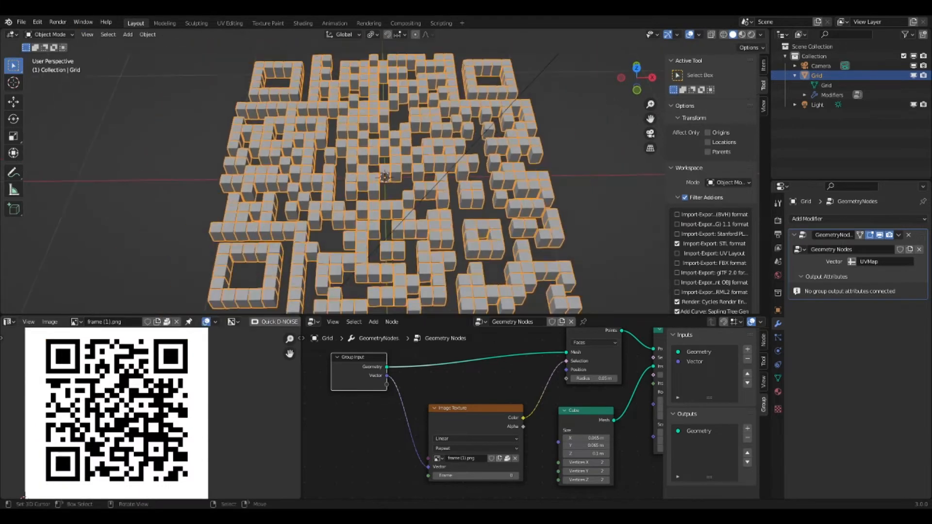
- Fine-tune the UV scale so the grid faces line up with the QR code squares, and return to Object Mode
key("Tab")
key("s")
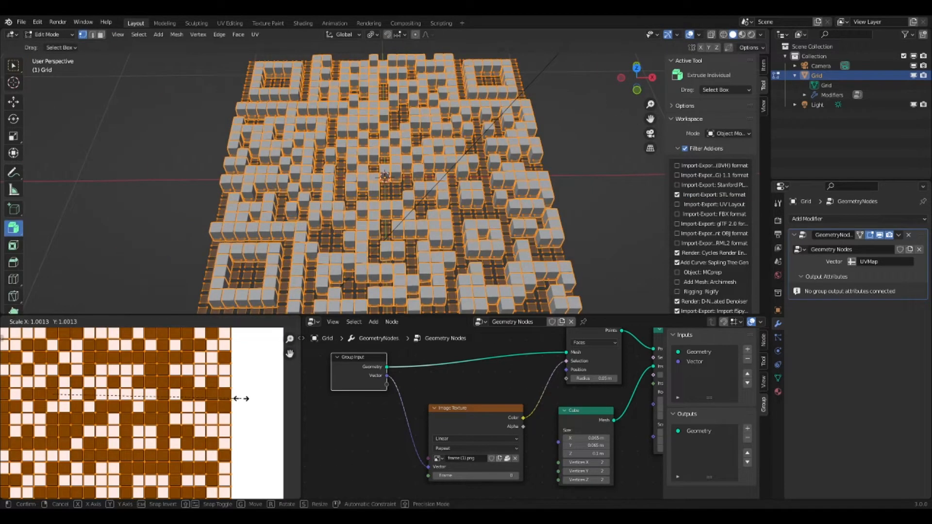
left_click(238, 398)
scroll(340, 204, "down", 3)
middle_click_drag(340, 204, 329, 256)
key("Tab")
scroll(338, 243, "up", 2)
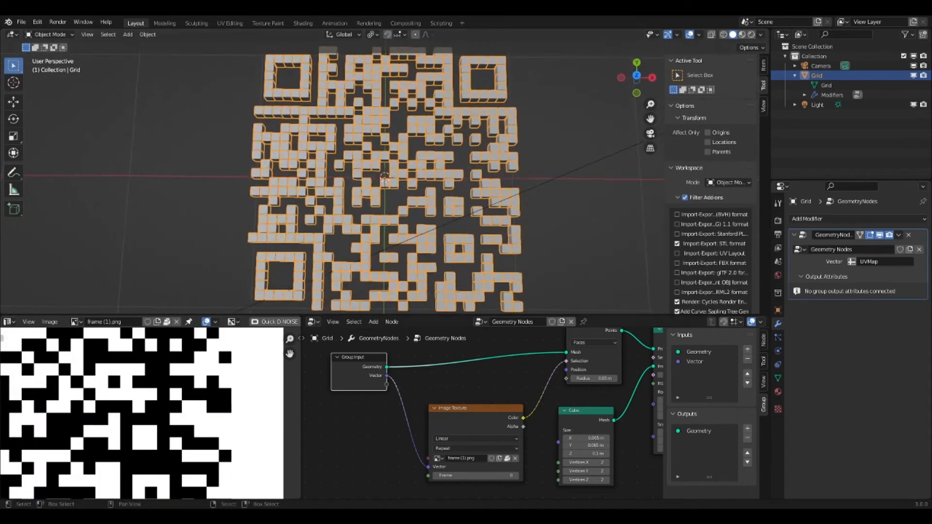
- Add a MixRGB node and set its blending mode to Subtract
middle_click_drag(486, 413, 492, 389)
key("shift+a")
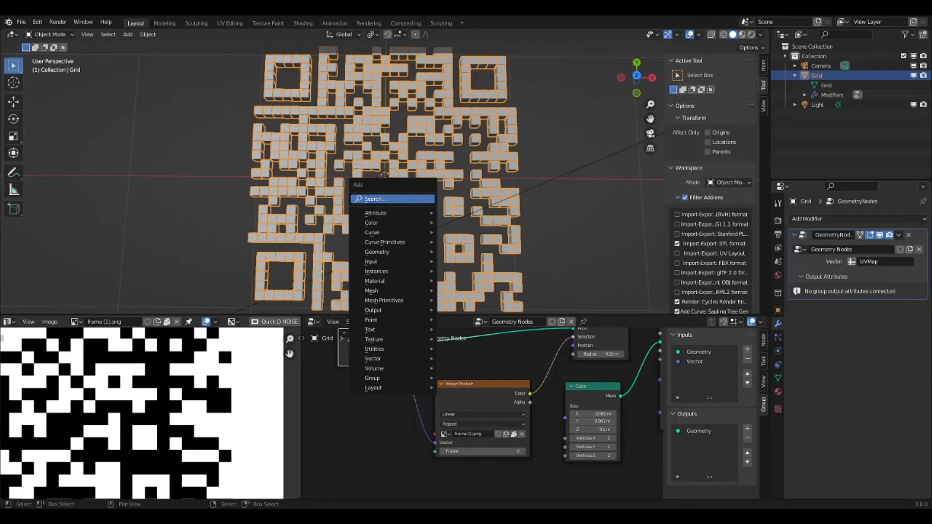
left_click(379, 199)
type("m")
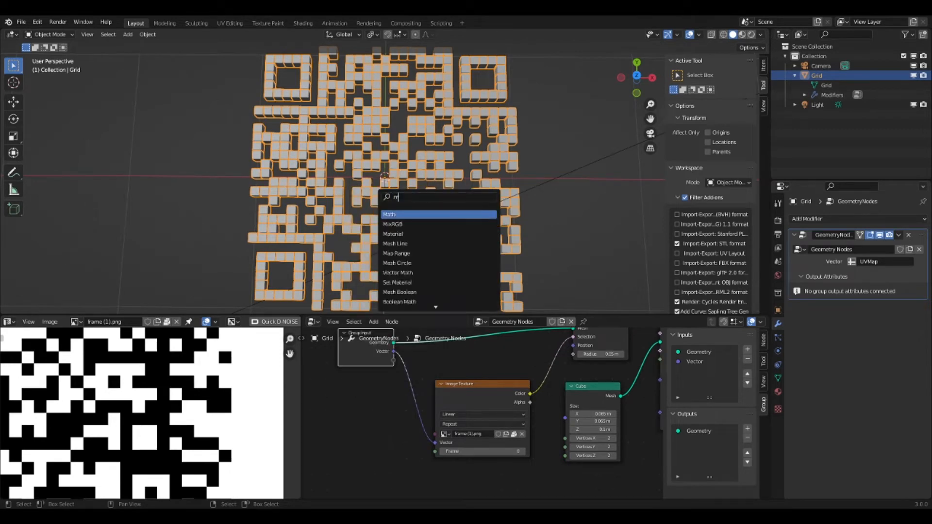
type("ix")
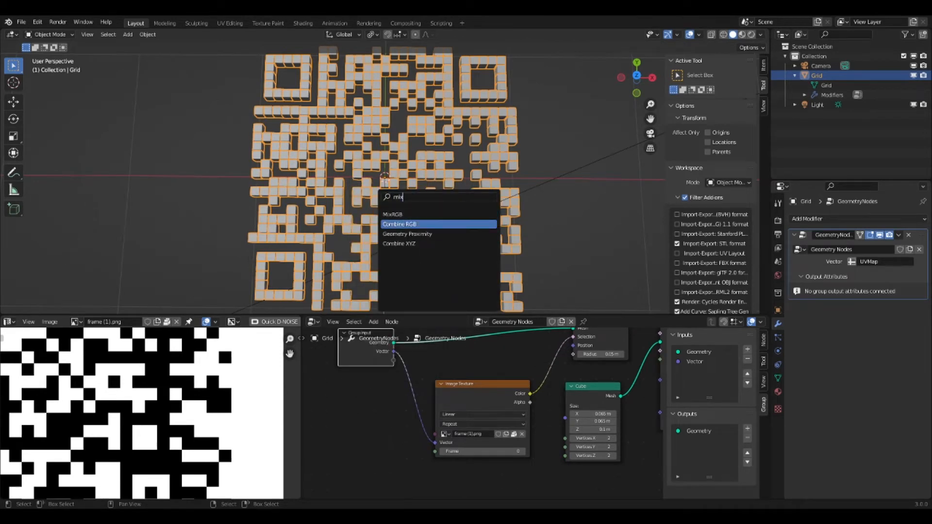
key("Return")
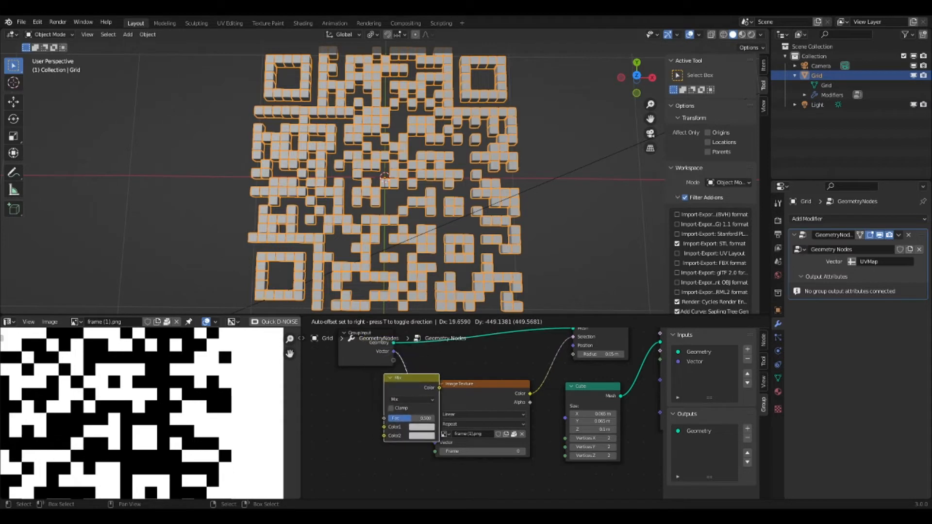
left_click(387, 377)
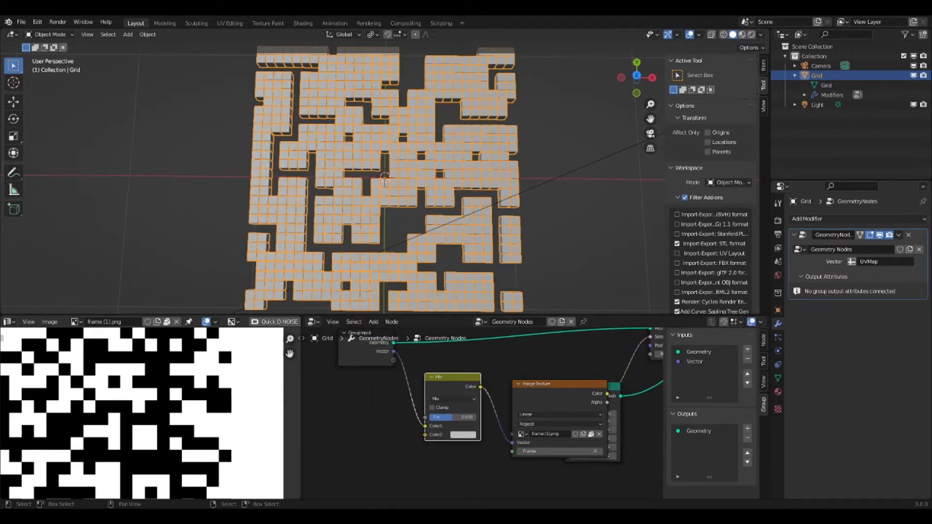
scroll(480, 413, "up", 1)
left_click(448, 397)
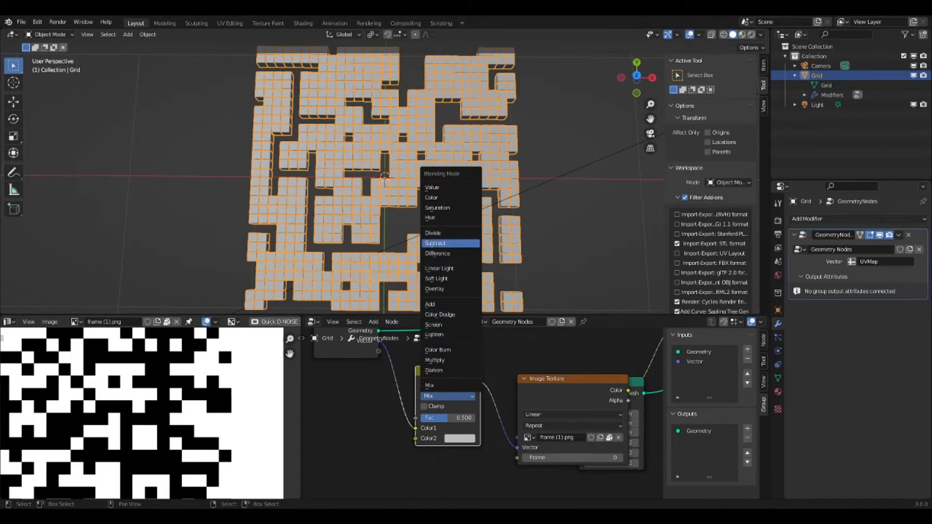
left_click(435, 243)
- Move the Subtract node onto the link between the Image Texture's Color output and the Mesh to Points Selection input
middle_click_drag(486, 427, 452, 453)
left_click_drag(345, 367, 484, 473)
left_click_drag(382, 454, 365, 457)
left_click_drag(416, 402, 615, 371)
middle_click_drag(616, 373, 429, 380)
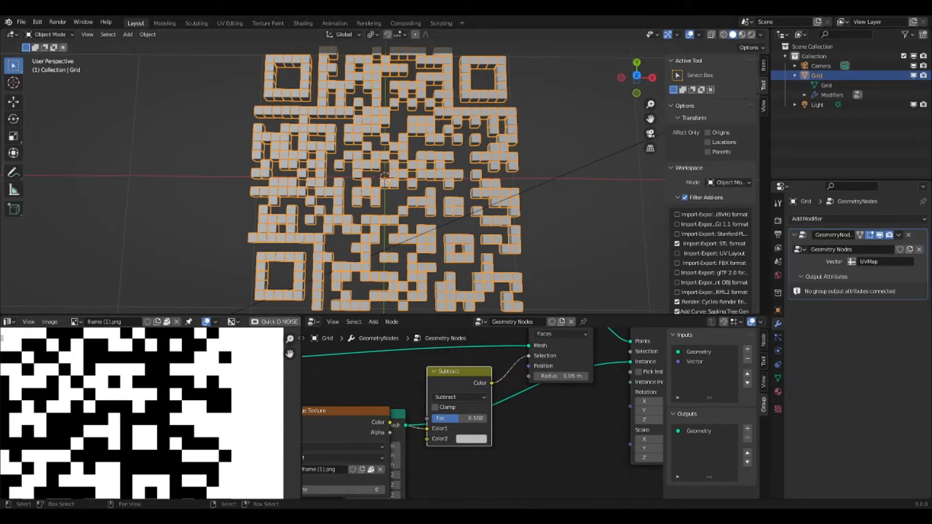
- Reconnect the Image Texture's Color link from the Subtract node's Color1 input to its Fac input to invert the cube selection
left_click_drag(427, 429, 428, 418)
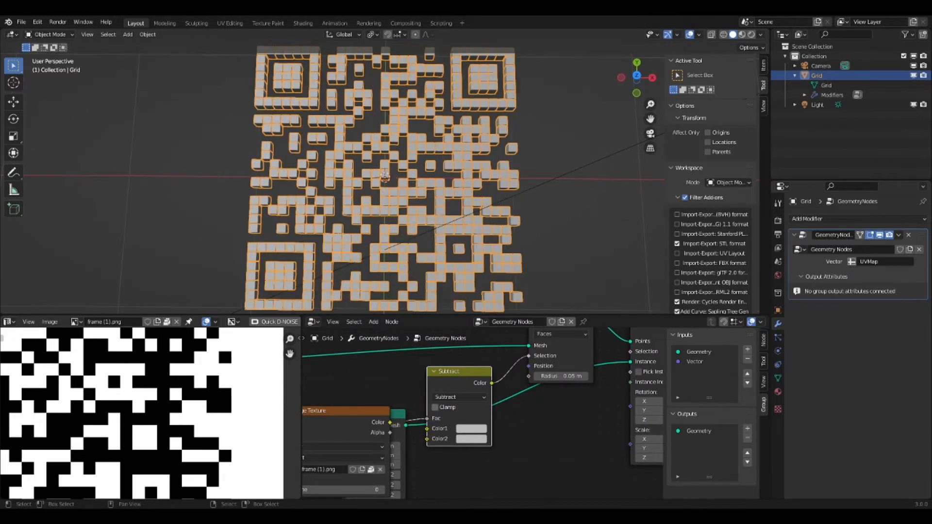
scroll(386, 185, "down", 3)
scroll(386, 184, "up", 3)
middle_click_drag(386, 195, 385, 177)
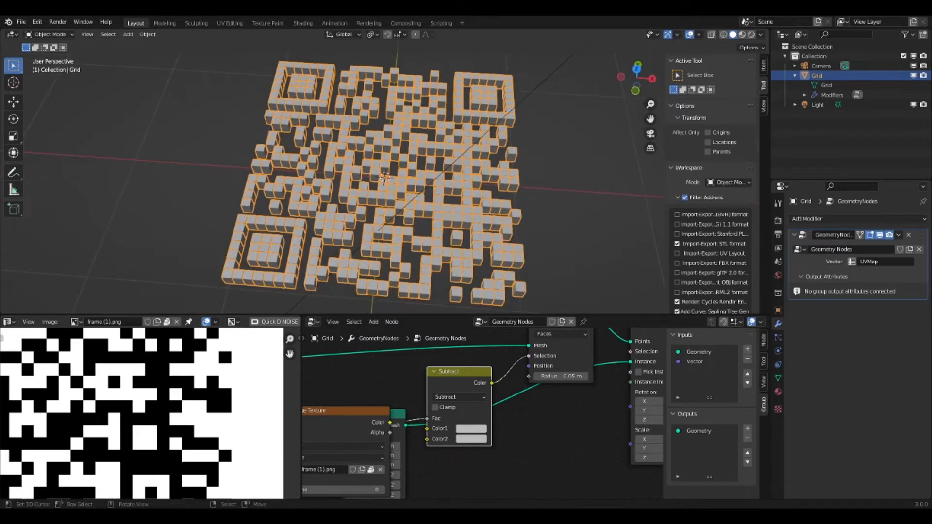
- Rearrange the node tree by lowering the Subtract node and placing the Cube node beside it, below Mesh to Points
left_click_drag(461, 372, 480, 456)
left_click_drag(399, 414, 591, 442)
middle_click_drag(591, 441, 558, 444)
scroll(482, 414, "down", 8)
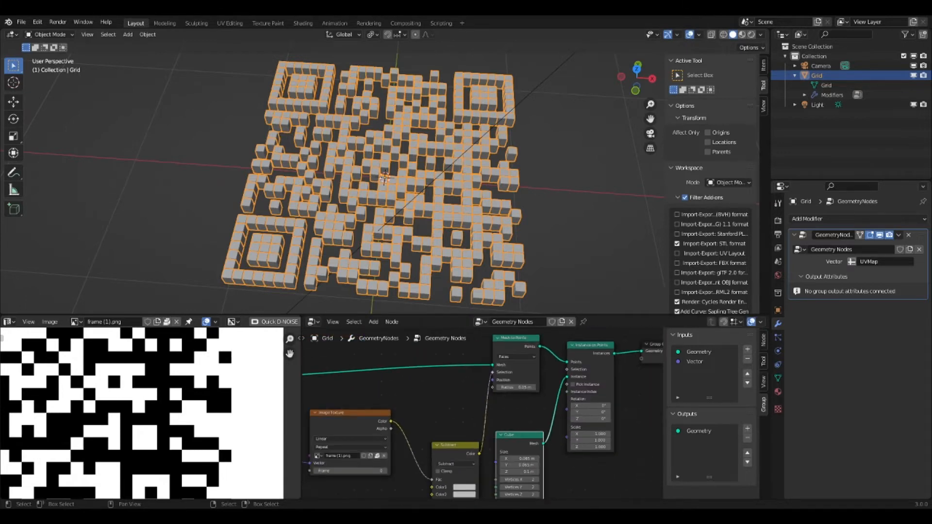
- Add a mesh cube at the QR code and raise it along the Z axis
mouse_move(413, 194)
middle_mouse_down()
mouse_move(433, 217)
mouse_move(415, 162)
mouse_move(417, 209)
middle_mouse_up()
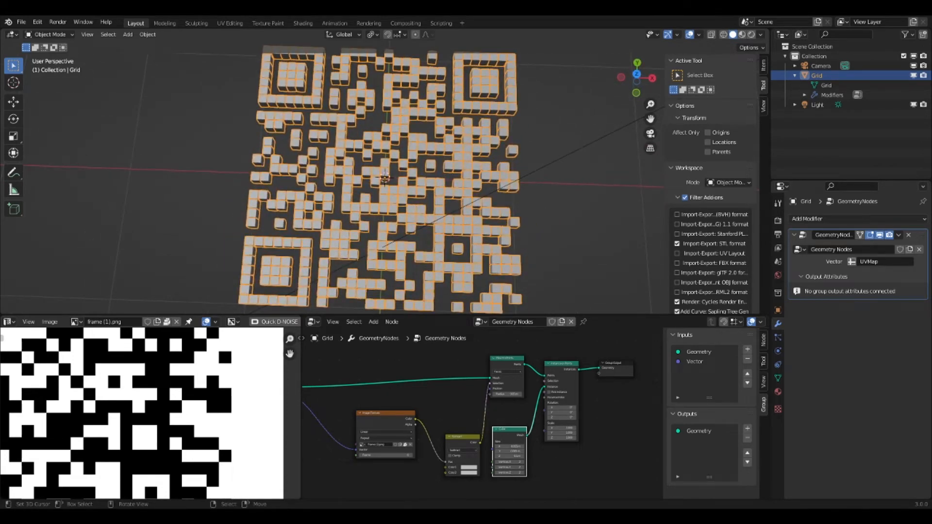
scroll(384, 178, "down", 3)
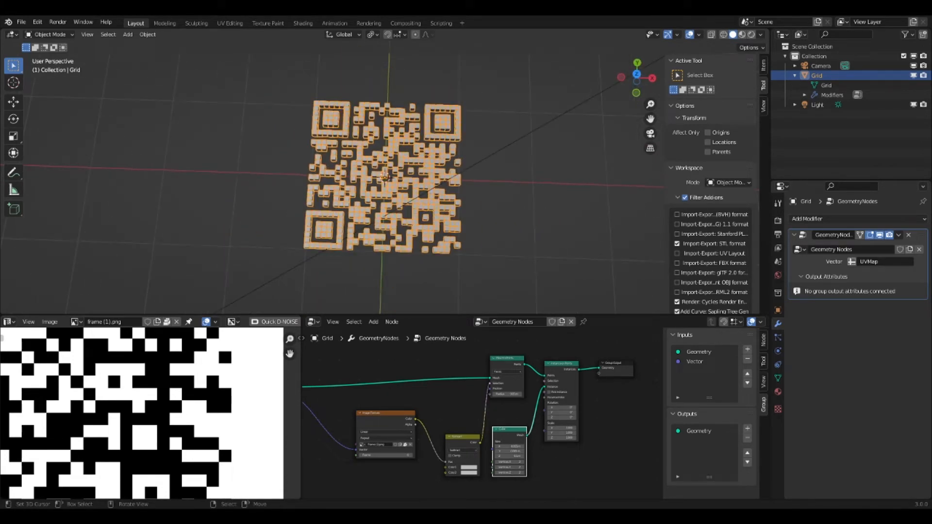
middle_click_drag(418, 209, 419, 182)
middle_click_drag(573, 412, 461, 420)
scroll(383, 177, "down", 2)
mouse_move(419, 182)
middle_mouse_down()
mouse_move(399, 217)
mouse_move(411, 183)
middle_mouse_up()
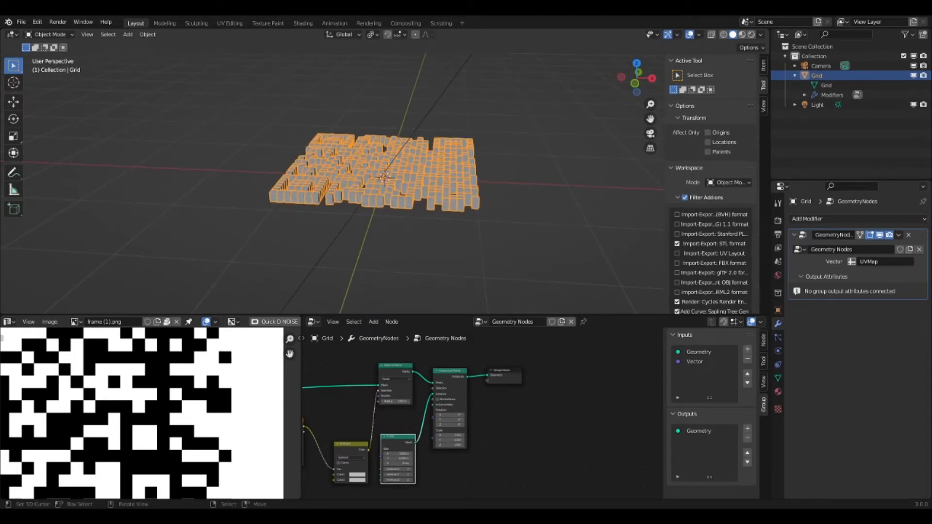
key("shift+a")
mouse_move(324, 198)
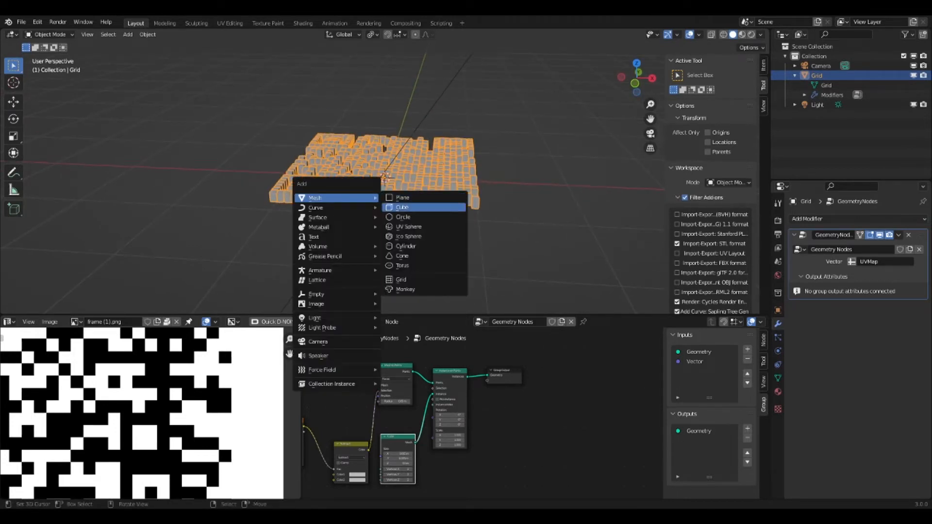
left_click(403, 207)
key("g")
left_click(401, 95)
key("ctrl+z")
key("g")
key("z")
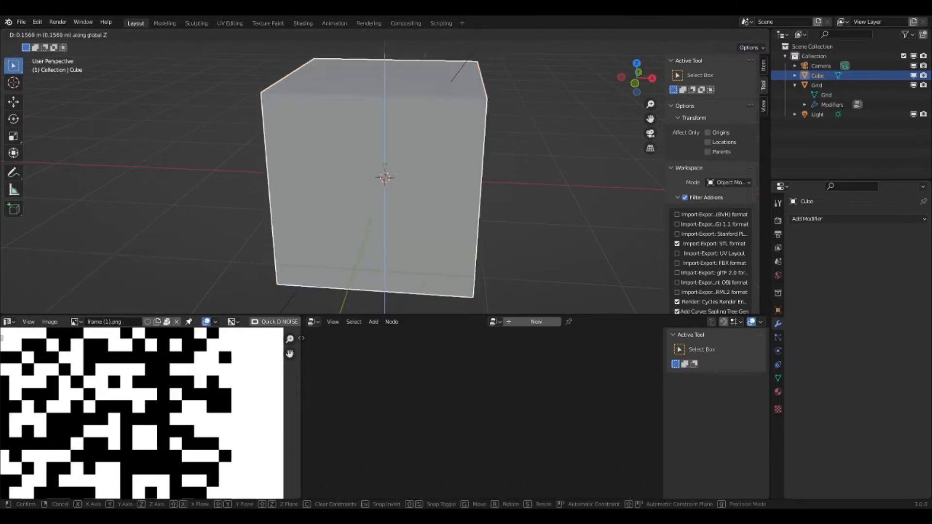
left_click(399, 97)
- Scale the cube to about 1.29 and raise it about 0.33 m along Z so the QR code shows at its underside
middle_click_drag(399, 98, 398, 57)
key("s")
left_click(406, 52)
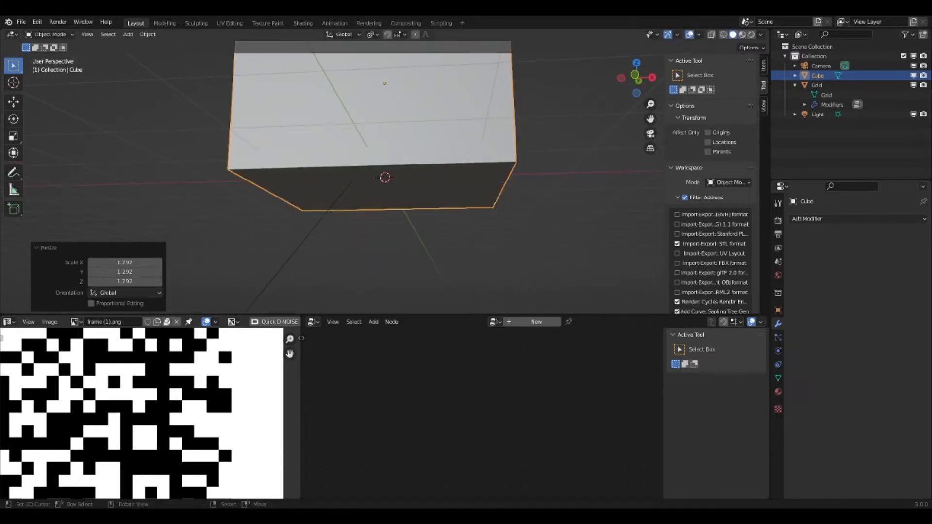
key("g")
key("z")
left_click(406, 45)
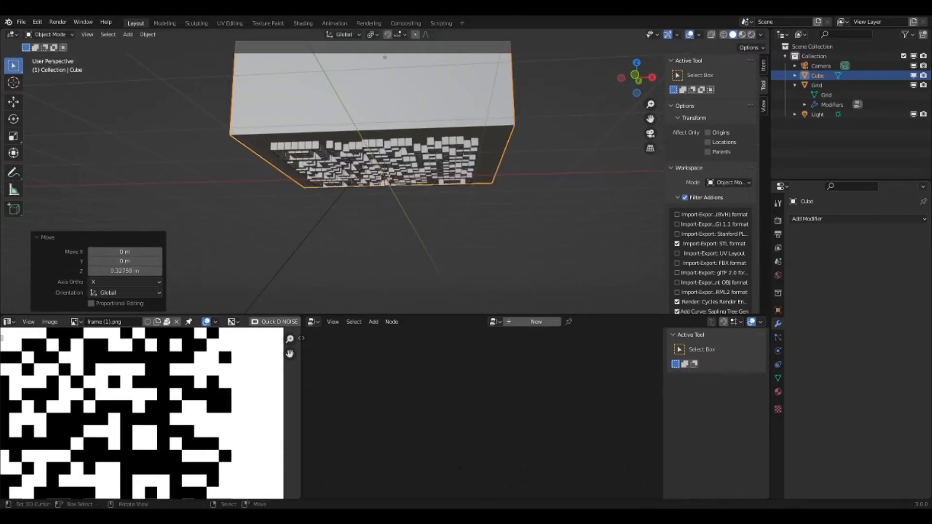
- Parent the QR code grid to the cube and test the link with a cancelled move
left_click(388, 160)
left_click(396, 110, "shift")
key("ctrl+p")
left_click(411, 113)
right_click(411, 112)
scroll(411, 113, "down", 3)
key("g")
right_click(384, 78)
- Add a plane beneath the cube and scale it to about 1.28
middle_click_drag(384, 78, 388, 106)
middle_click_drag(470, 157, 437, 139)
key("shift+a")
mouse_move(437, 139)
left_click(467, 139)
key("s")
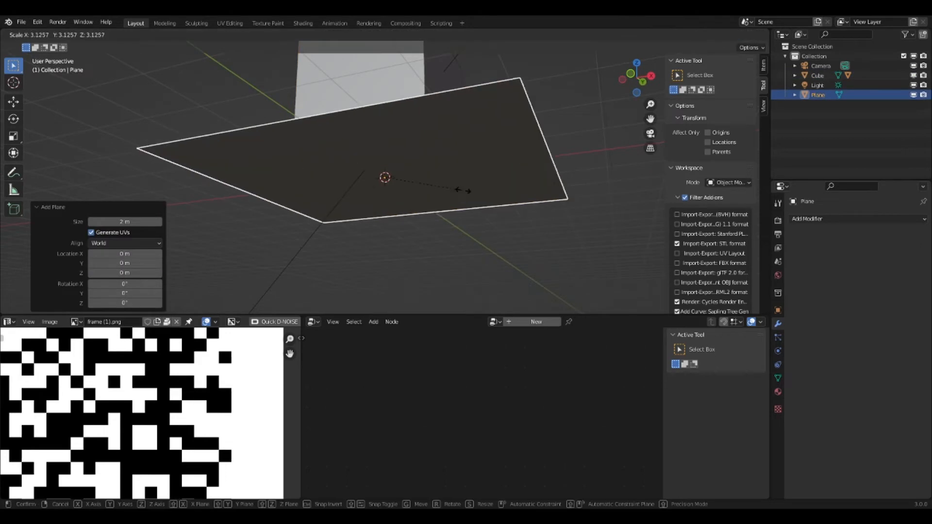
left_click(419, 183)
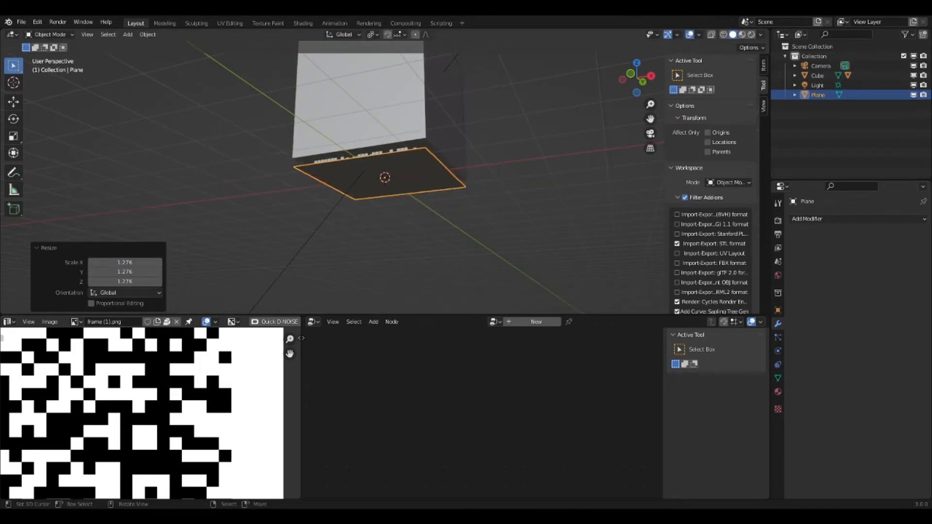
- Enter Edit Mode on the plane and subdivide it with an increased number of cuts
key("Tab")
right_click(122, 130)
left_click(122, 130)
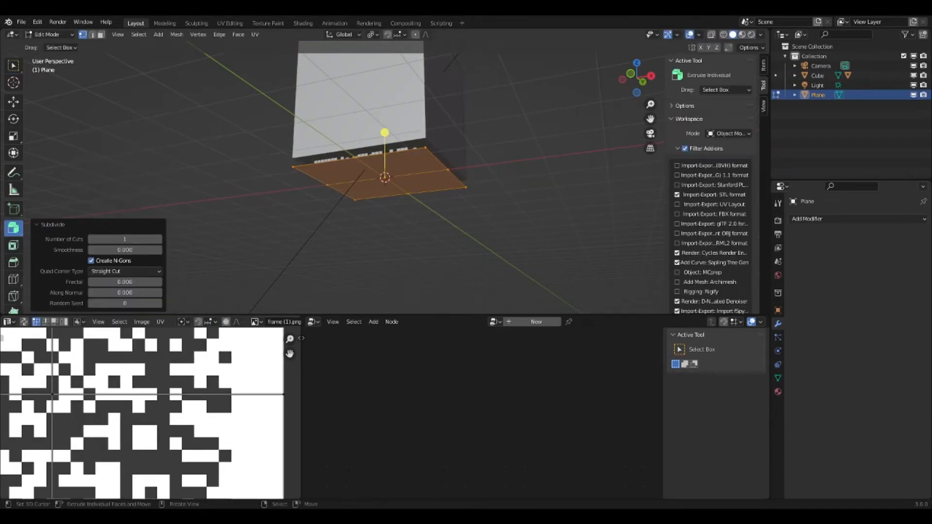
left_click_drag(125, 240, 163, 239)
left_click(124, 240)
key("Return")
- Subdivide the plane a second time and raise that subdivision's number of cuts for a denser mesh
right_click(201, 200)
left_click(201, 201)
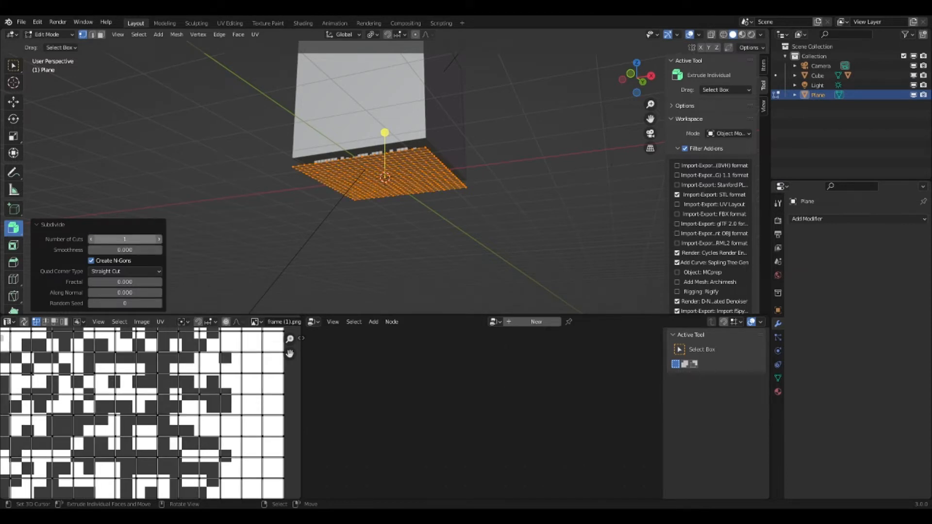
left_click(159, 239)
left_click(159, 239)
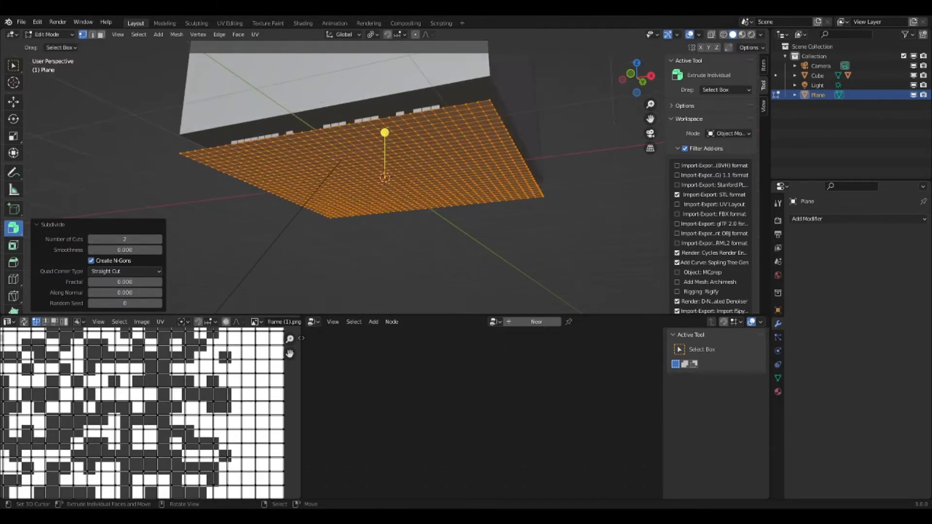
middle_click_drag(204, 209, 236, 246)
left_click(159, 239)
- Select the edge loops along all of the plane's outer borders
scroll(236, 246, "down", 4)
right_click(351, 212, "alt")
middle_click_drag(351, 212, 383, 219)
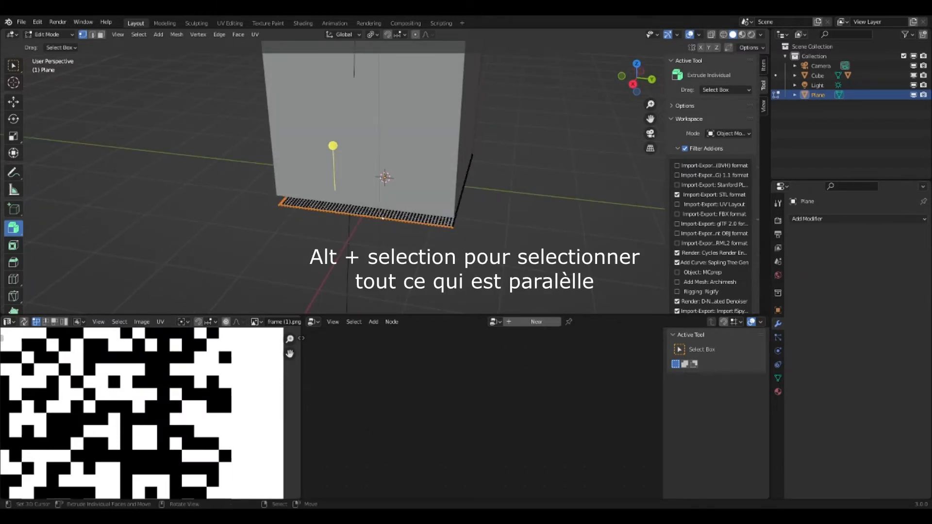
right_click(461, 194, "alt")
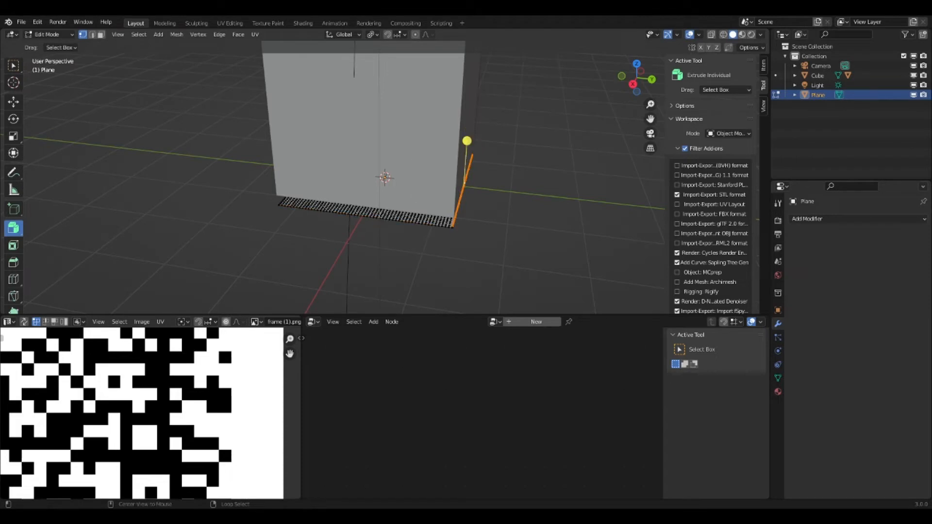
key("a")
middle_click_drag(348, 214, 399, 212)
right_click(395, 217, "alt")
right_click(326, 209, "alt+shift")
middle_click_drag(326, 209, 416, 209)
right_click(346, 208, "alt+shift")
- Extrude the border edges, scale them outward and lower them about 0.40 m along Z into a sloped rim, returning to Object Mode
key("e")
key("Escape")
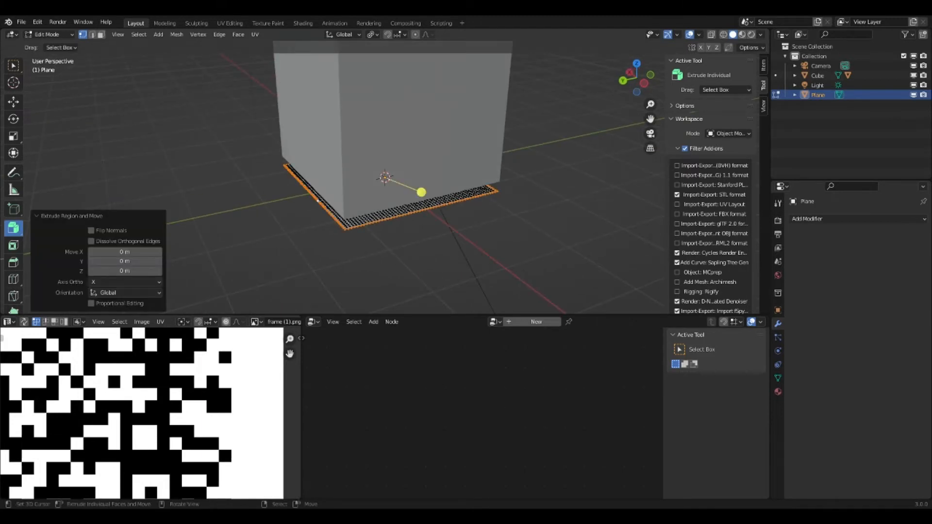
key("s")
left_click(277, 292)
key("g")
key("z")
left_click(430, 234)
key("shift+a")
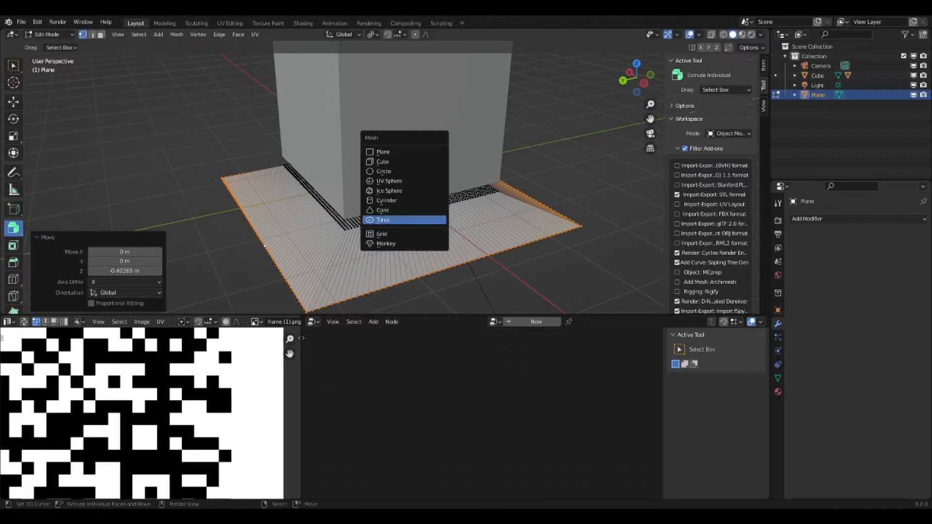
key("Escape")
key("Tab")
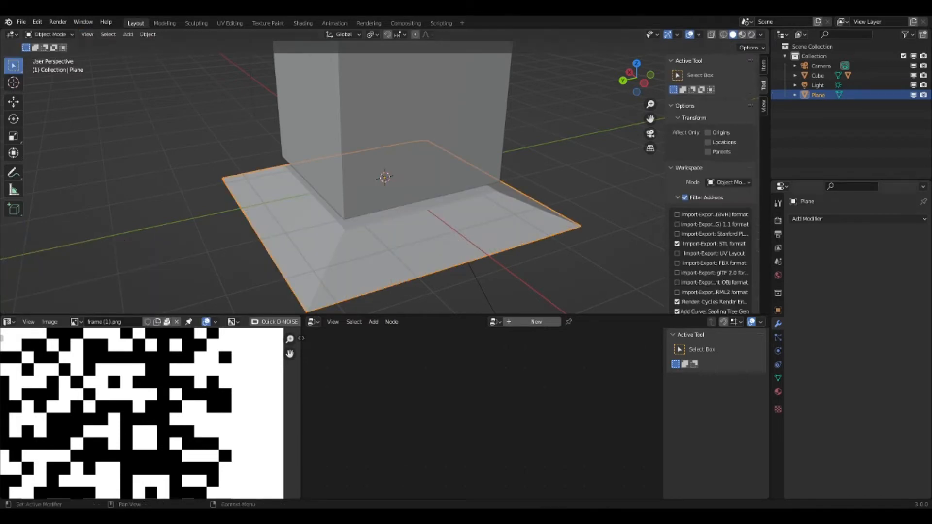
- Create a new material for the plane with wood-591631_960_720.jpg as an Image Texture on its Base Color
left_click(778, 392)
left_click(796, 260)
left_click(857, 261)
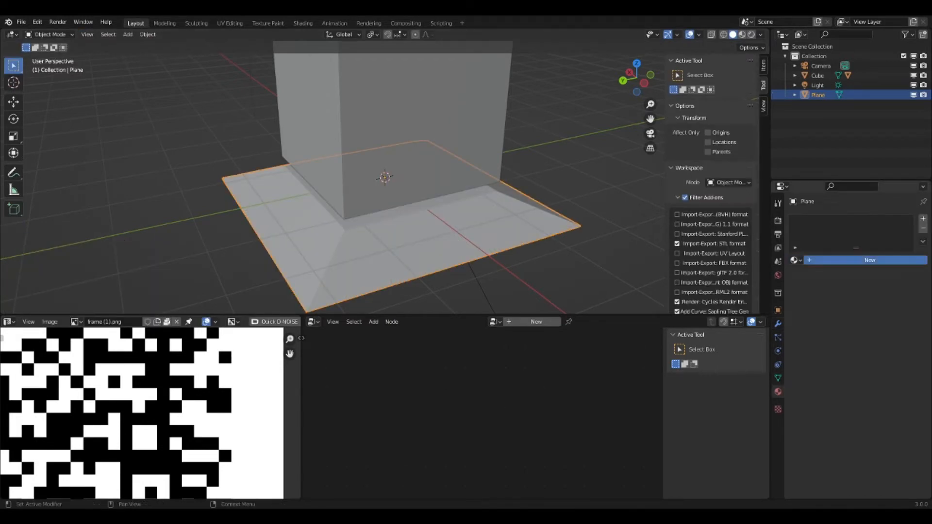
left_click(848, 363)
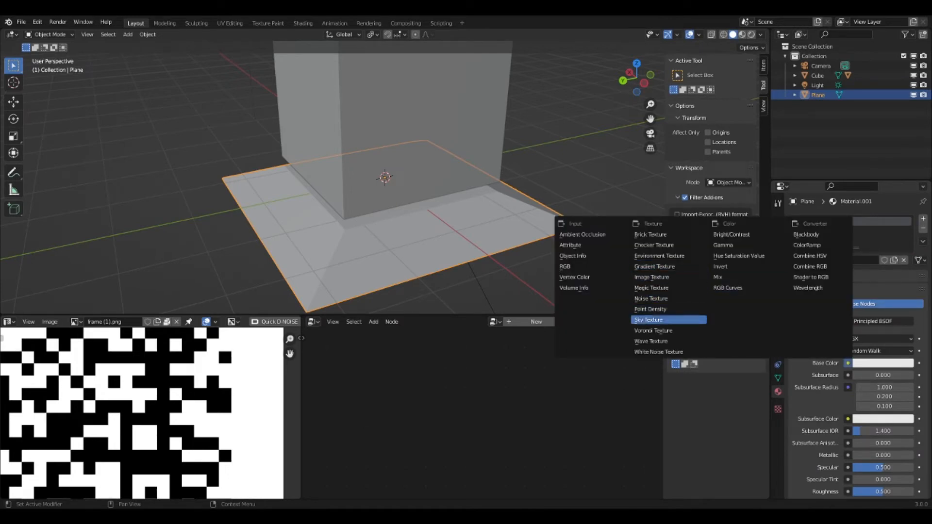
left_click(651, 277)
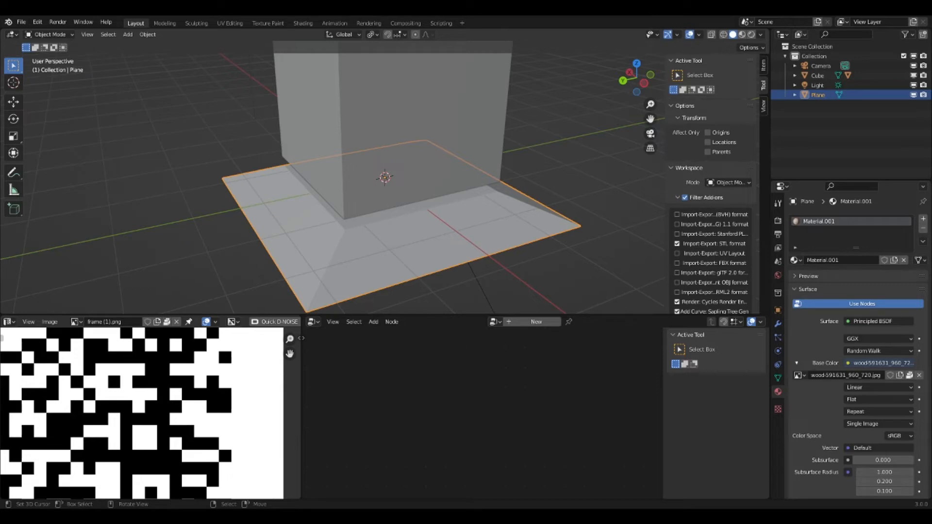
- Switch the viewport shading to Rendered to check the wood texture on the plane
key("z")
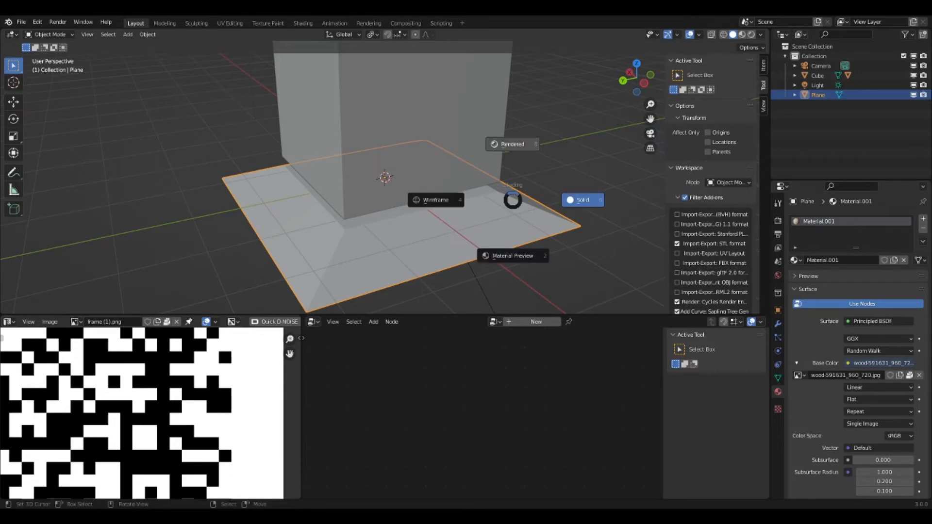
left_click(513, 145)
mouse_move(513, 145)
middle_mouse_down()
mouse_move(476, 120)
mouse_move(423, 119)
middle_mouse_up()
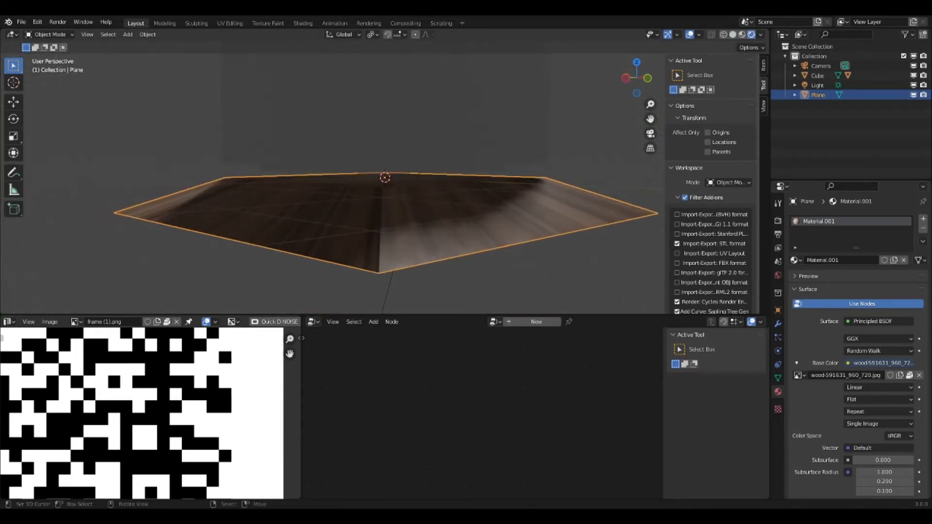
- Unwrap all of the wooden plane's faces from the top view with Project from View (Bounds), and return to Object Mode
key("KP_7")
key("Tab")
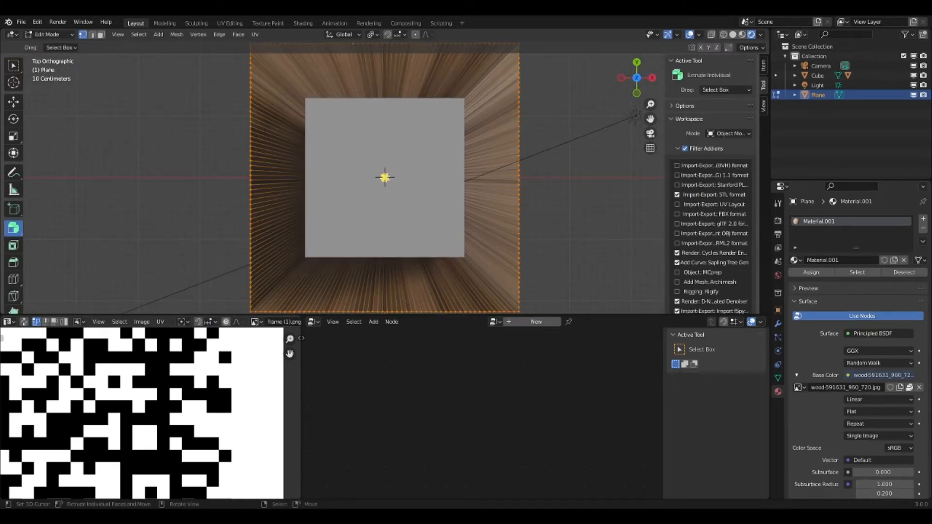
key("a")
key("u")
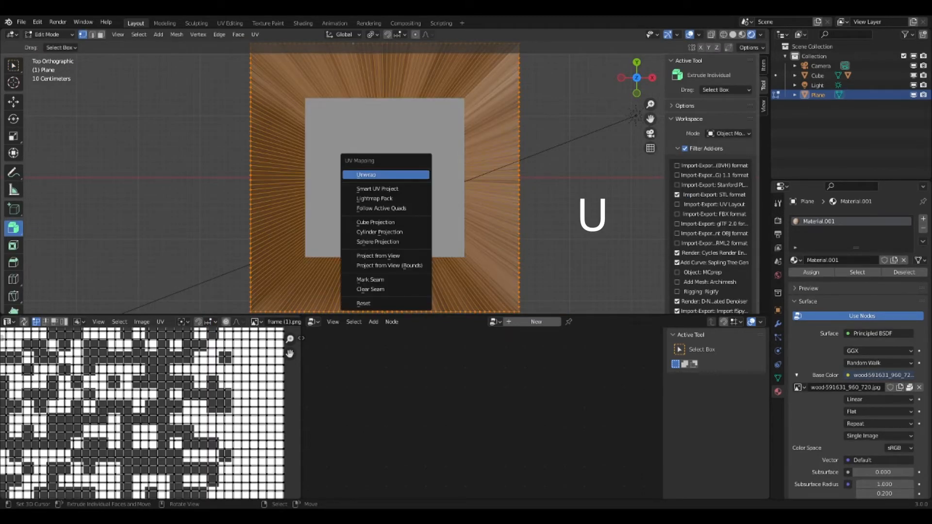
left_click(390, 265)
scroll(176, 413, "down", 6)
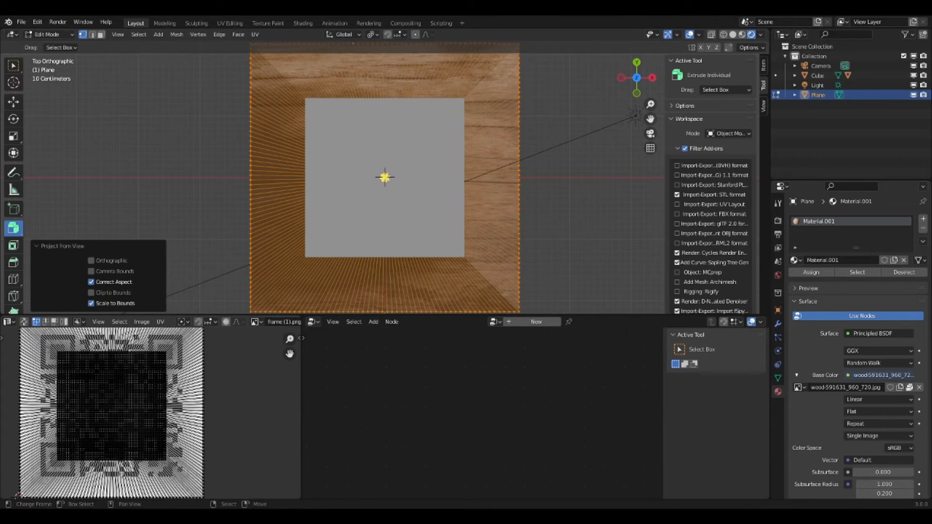
key("Tab")
- Add a second plane as a floor, scale it to about 14.2 and move it down beneath the wooden base
middle_click_drag(330, 218, 406, 207)
key("shift+a")
mouse_move(407, 207)
left_click(454, 207)
key("s")
key("Return")
key("g")
key("z")
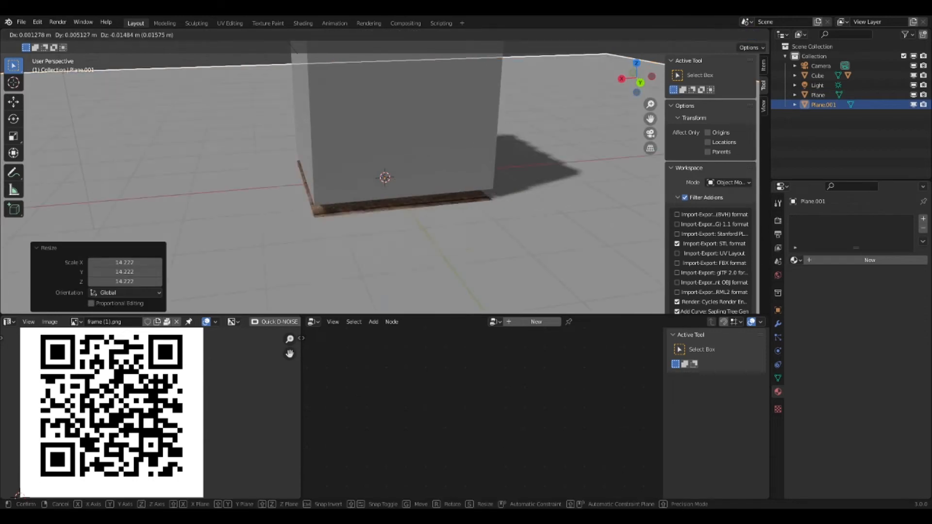
key("Return")
scroll(385, 194, "up", 4)
middle_click_drag(389, 219, 377, 210)
- Set the floor plane down just beneath the wooden base and check the gap under the base
left_click(388, 252)
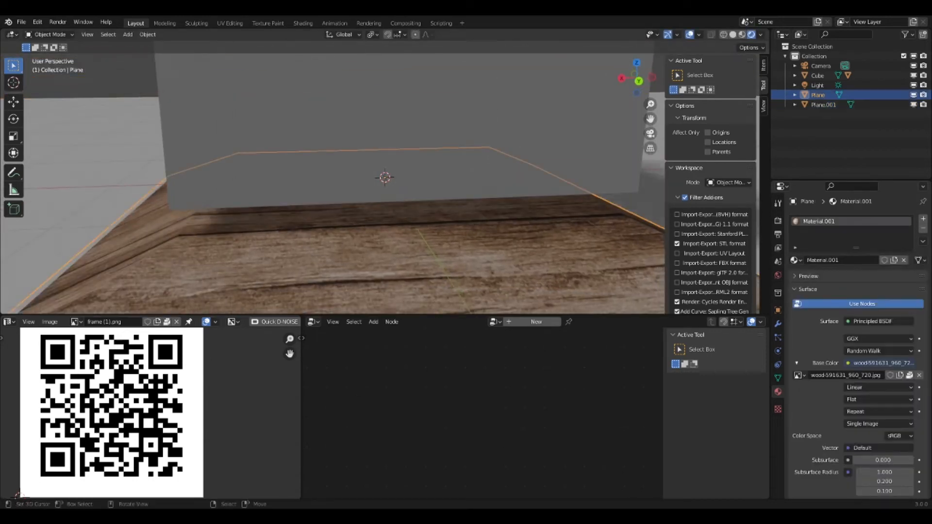
scroll(385, 195, "down", 3)
scroll(385, 194, "up", 2)
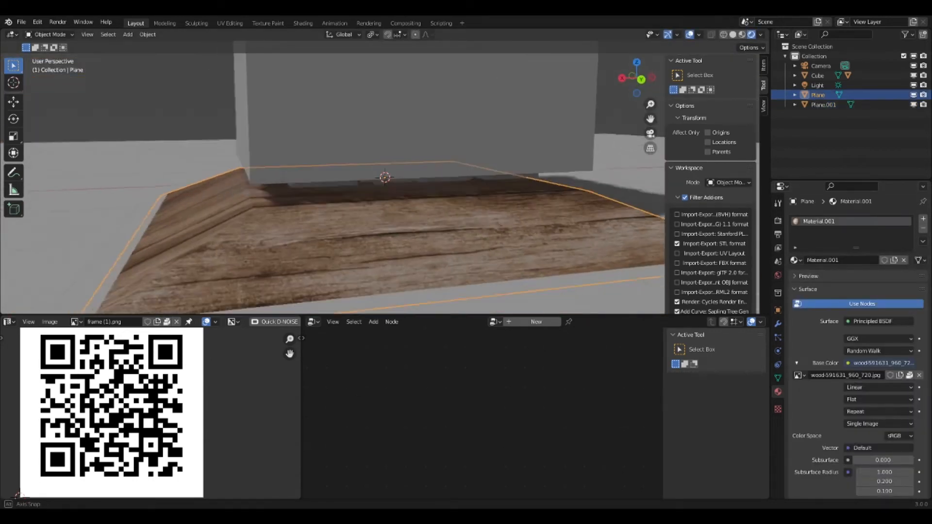
middle_click_drag(385, 209, 407, 191)
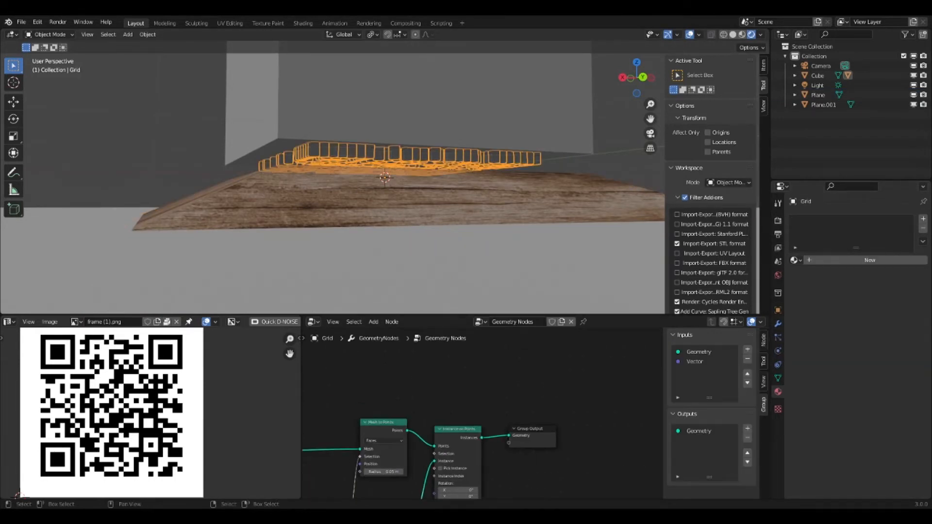
- Insert a Realize Instances node between Instance on Points and Group Output in the QR grid's geometry nodes
scroll(496, 456, "up", 3)
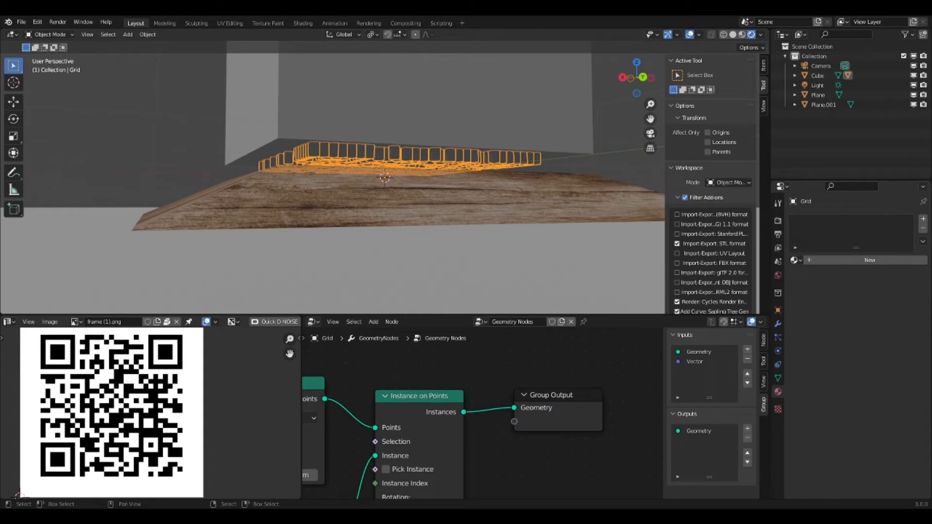
key("shift+a")
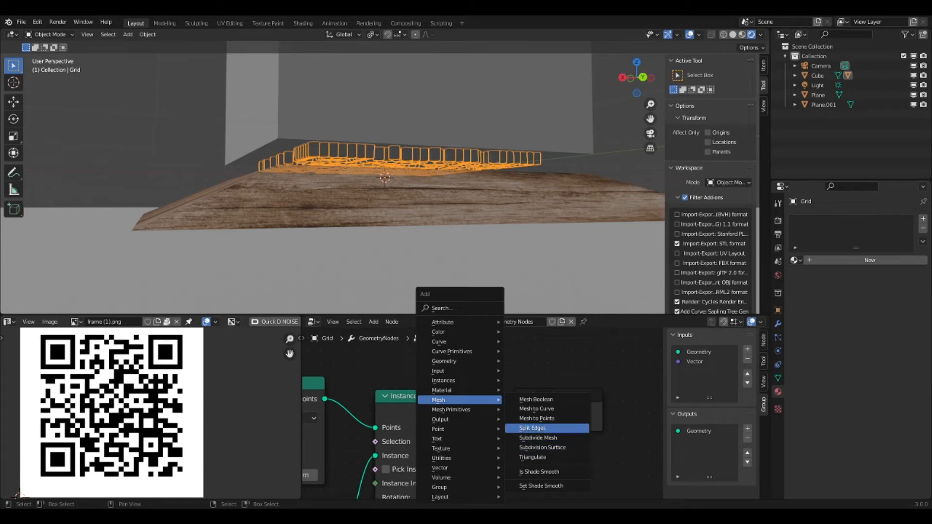
mouse_move(452, 409)
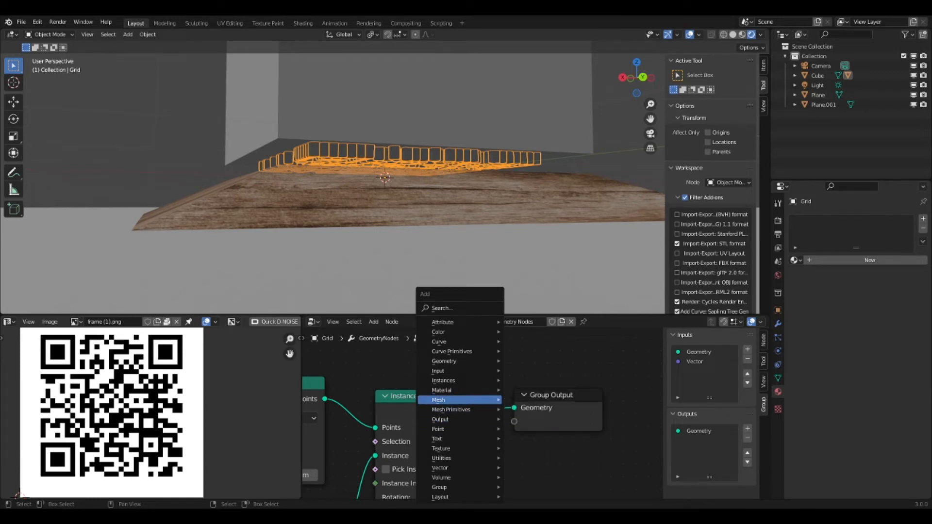
mouse_move(451, 381)
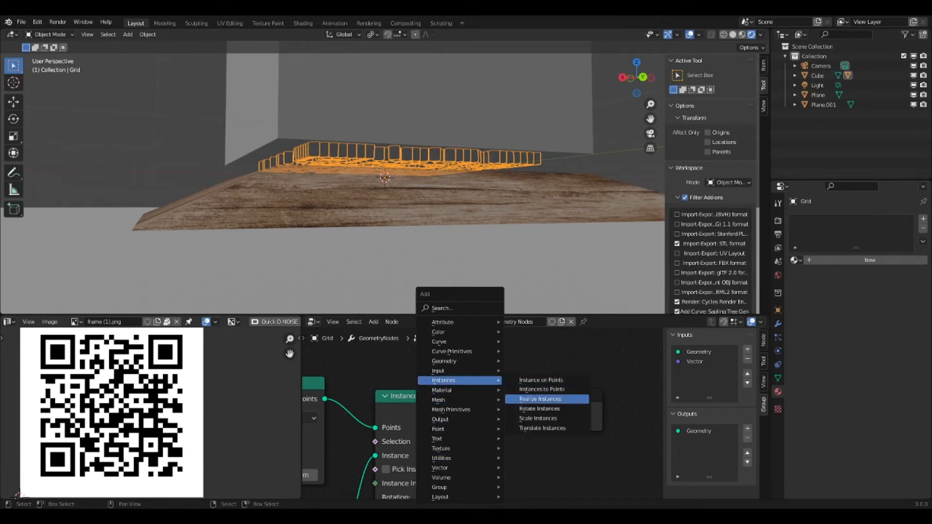
left_click(548, 400)
left_click(554, 417)
middle_click_drag(556, 419, 467, 417)
- Enable Dynamic Paint physics on the QR grid
middle_click_drag(427, 208, 421, 226)
scroll(418, 231, "up", 3)
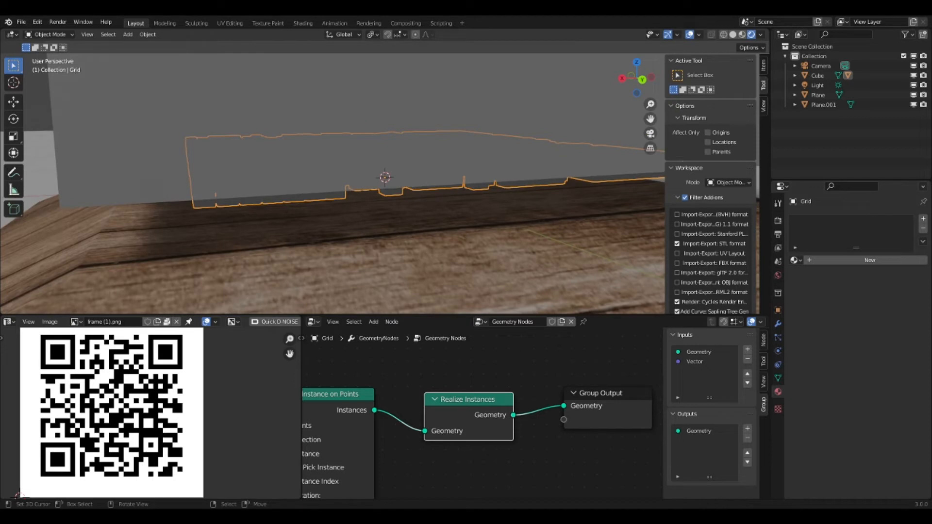
right_click(420, 234)
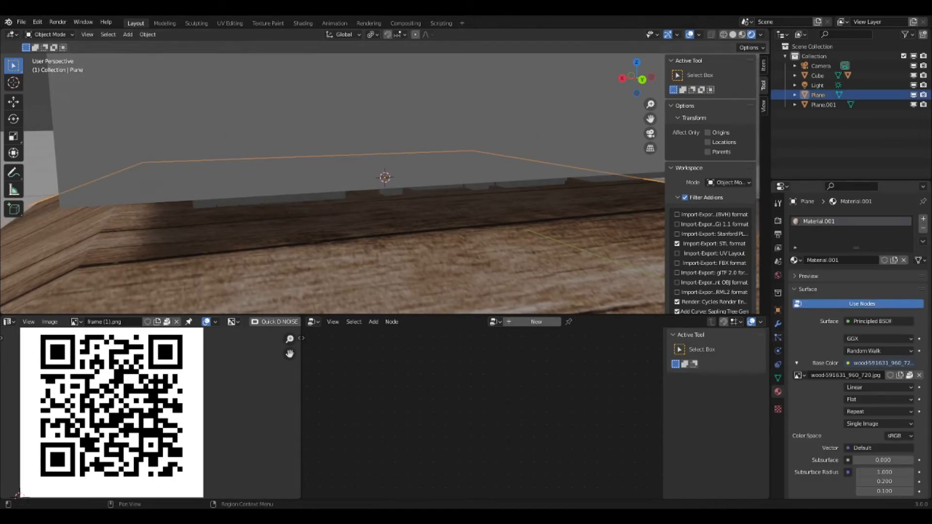
left_click(778, 338)
left_click(778, 350)
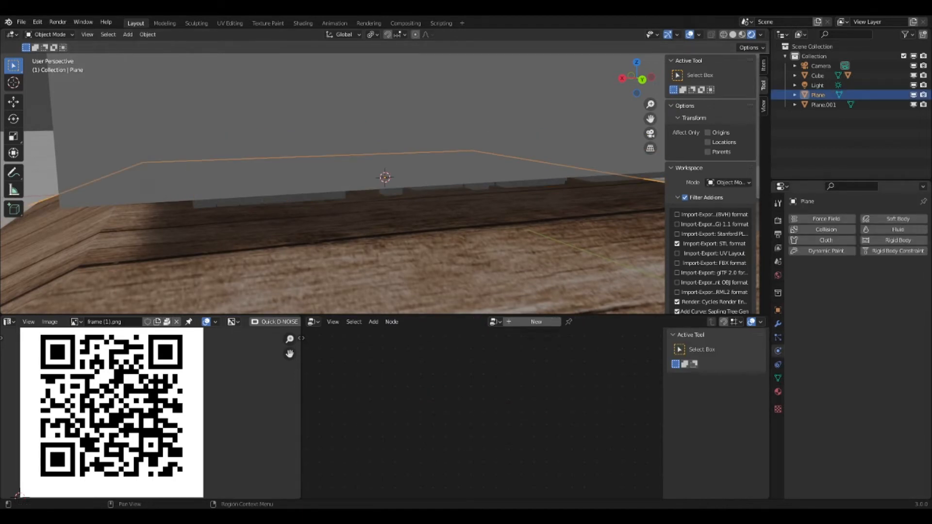
scroll(332, 185, "down", 3)
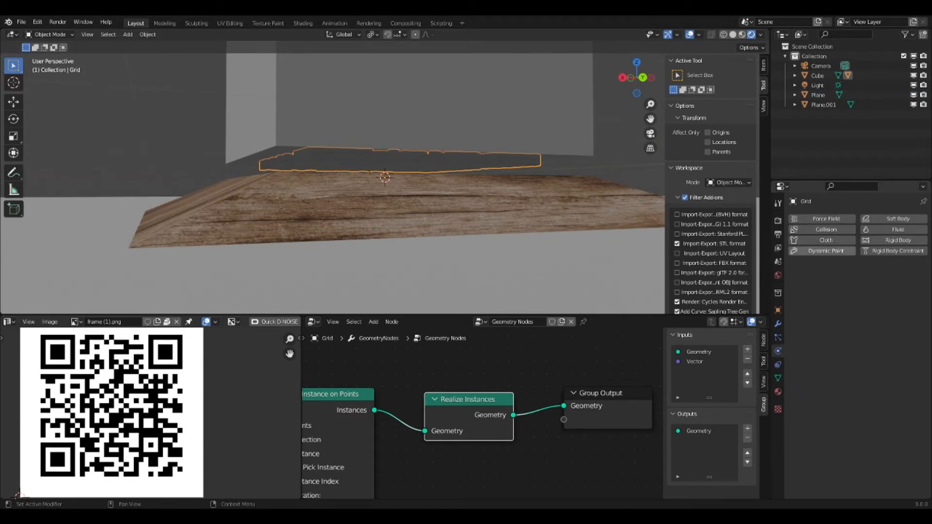
left_click(825, 251)
- Enable Dynamic Paint physics on the wooden plane and add a canvas to it
left_click(619, 207)
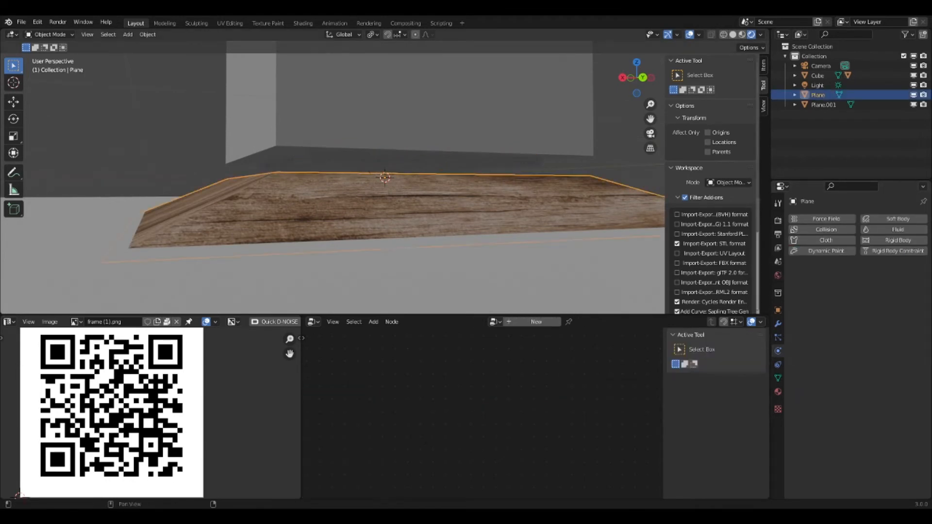
left_click(826, 251)
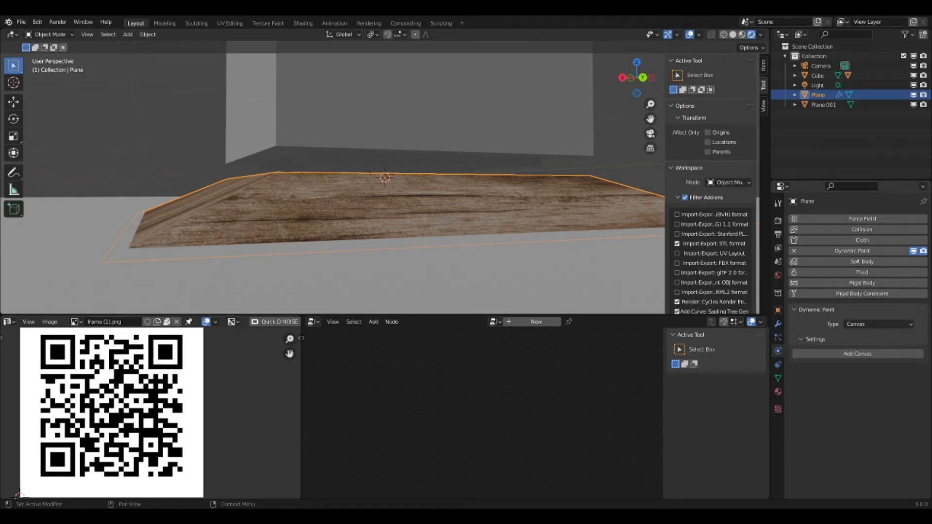
left_click(857, 354)
- Add a Dynamic Paint canvas to the QR grid with surface type Displace and Collection as its brush collection
right_click(437, 117)
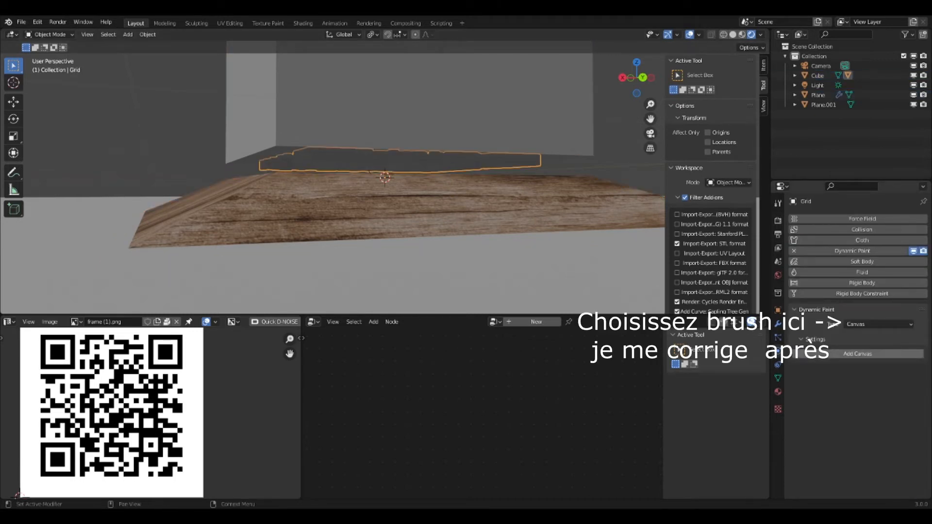
left_click(858, 354)
scroll(857, 354, "down", 4)
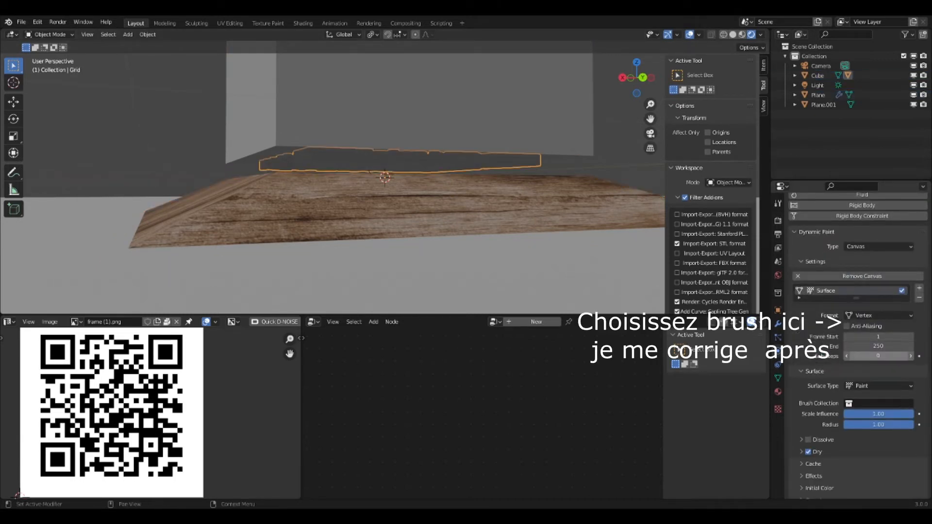
left_click(869, 379)
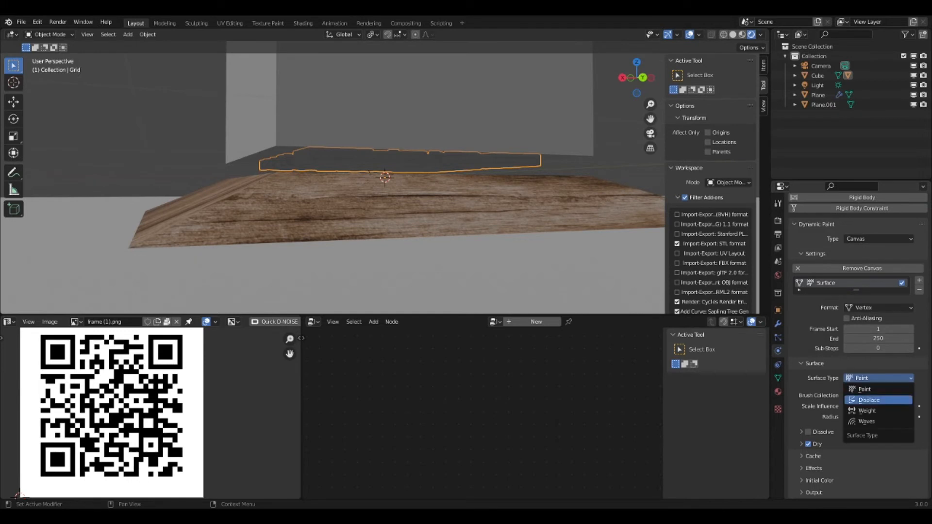
left_click(870, 400)
left_click(880, 444)
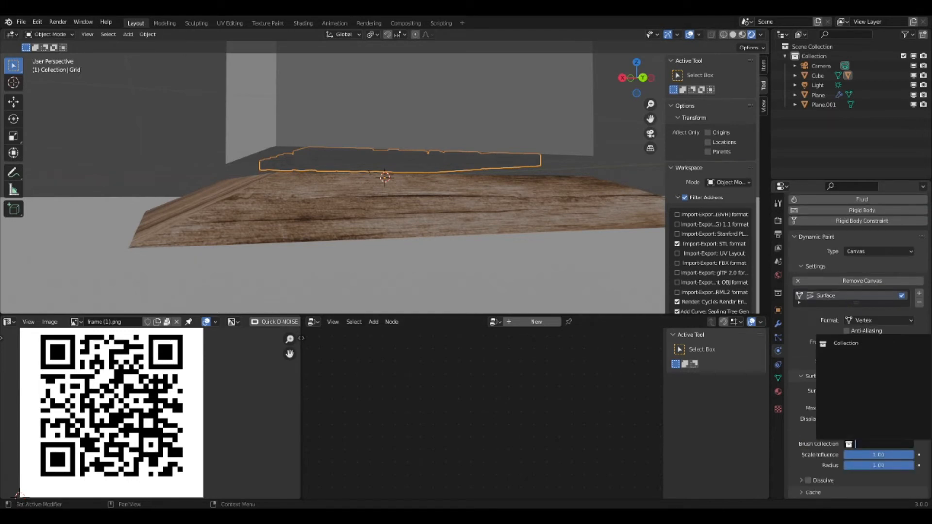
left_click(866, 344)
- Assign Collection as the brush collection of the wooden plane's Dynamic Paint canvas
middle_click_drag(383, 219, 386, 231)
right_click(383, 238)
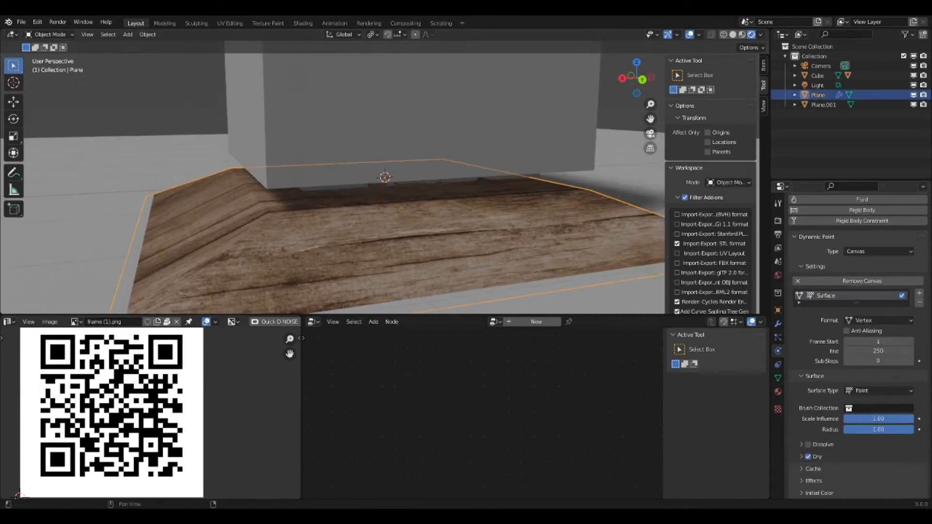
left_click(880, 409)
left_click(859, 307)
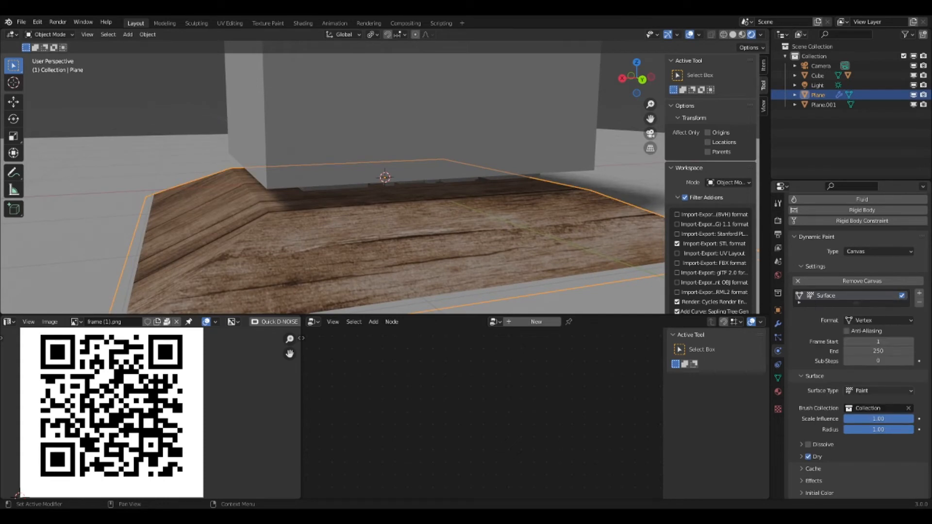
- Change the image editor showing the QR code into a Timeline
middle_click_drag(396, 209, 398, 172)
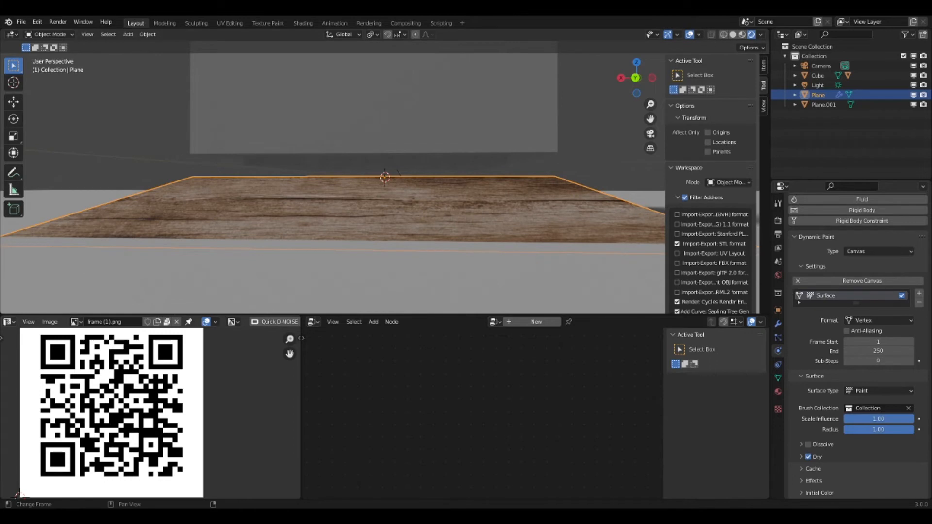
left_click(8, 322)
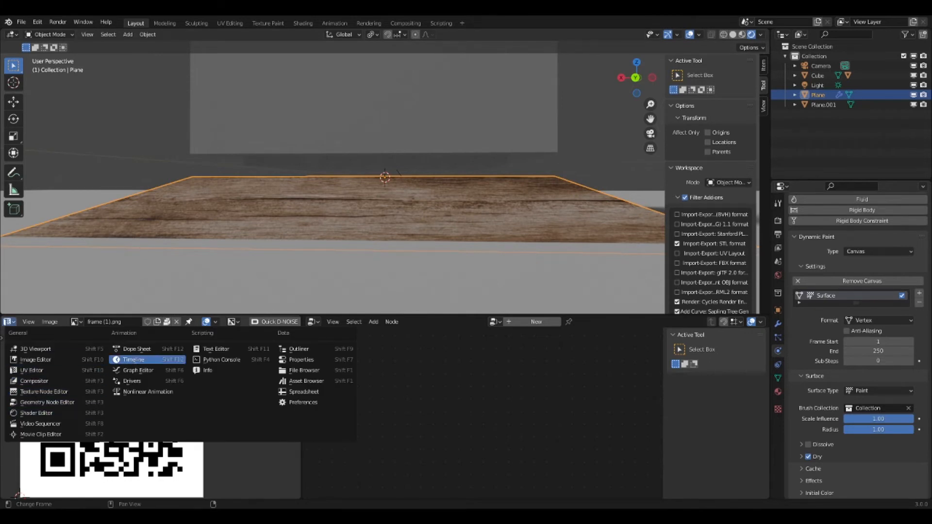
left_click(133, 360)
- Raise the parent cube along Z well above the wooden base and keyframe its location, rotation and scale at frame 0
middle_click_drag(398, 174, 395, 170)
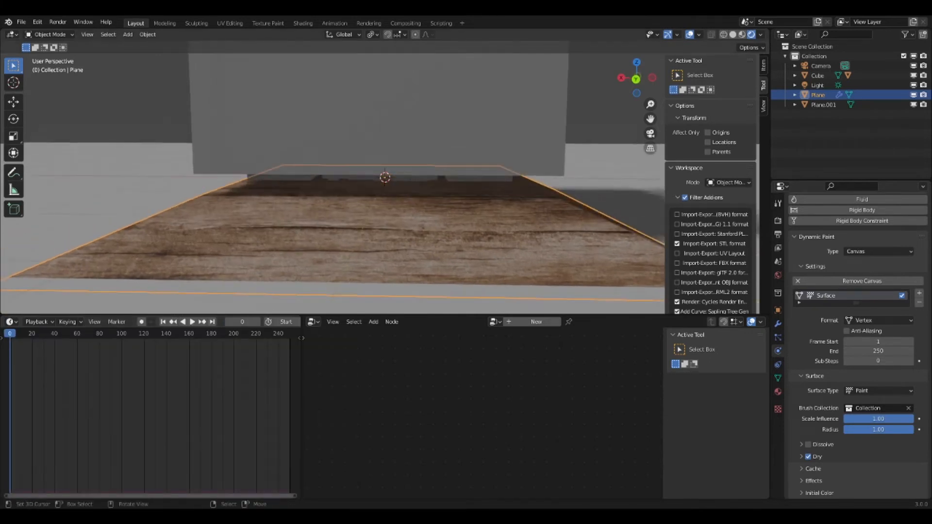
left_click(394, 170)
right_click(395, 168)
scroll(395, 168, "down", 5)
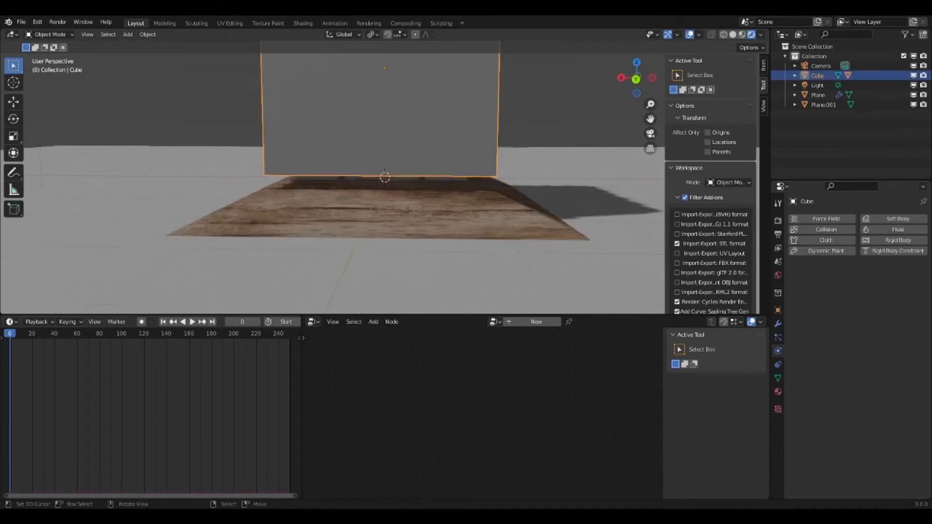
key("i")
scroll(395, 168, "down", 5)
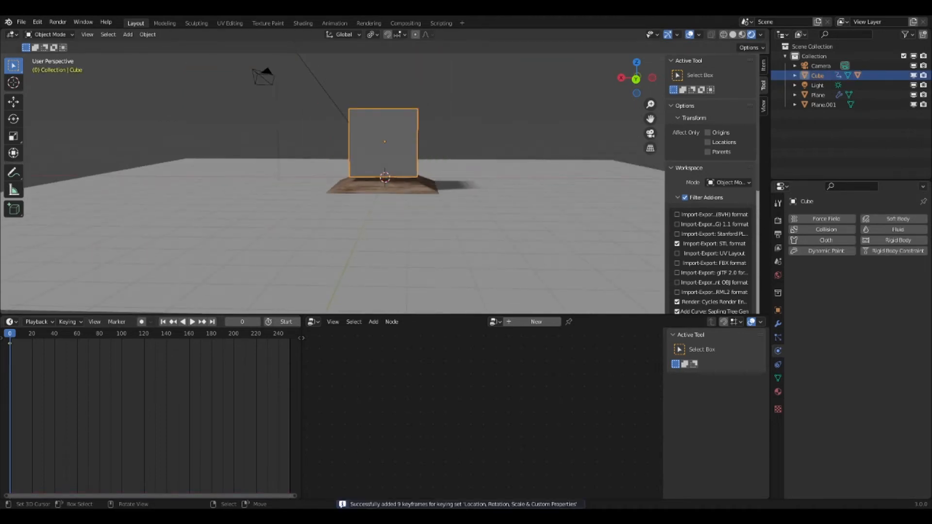
key("g")
key("z")
key("Return")
key("o")
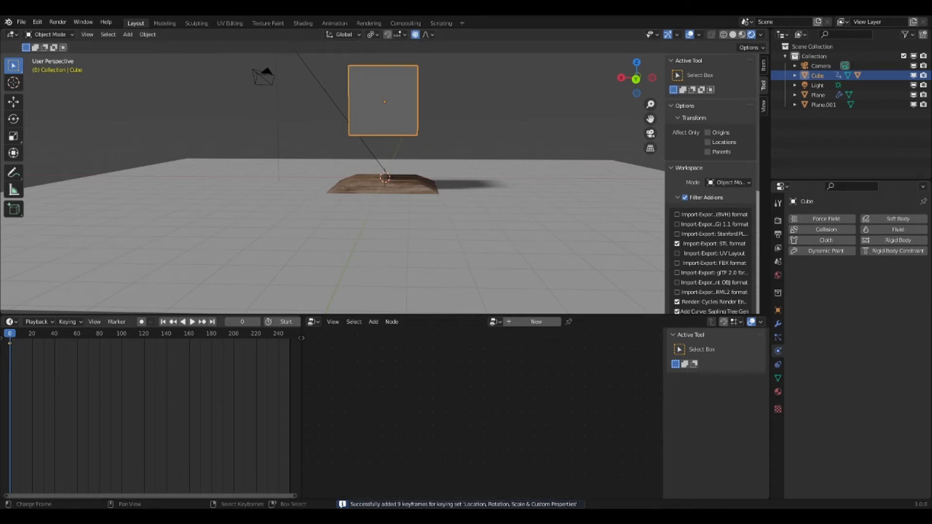
- At frame 99, lower the parent cube along Z by about 1.7 m onto the wooden base and keyframe it
scroll(335, 184, "up", 4)
key("g")
key("z")
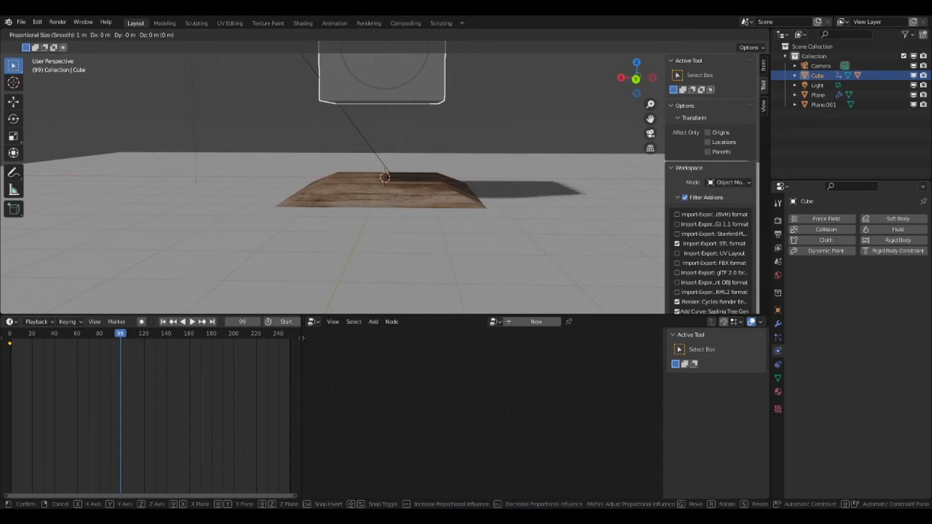
key("Return")
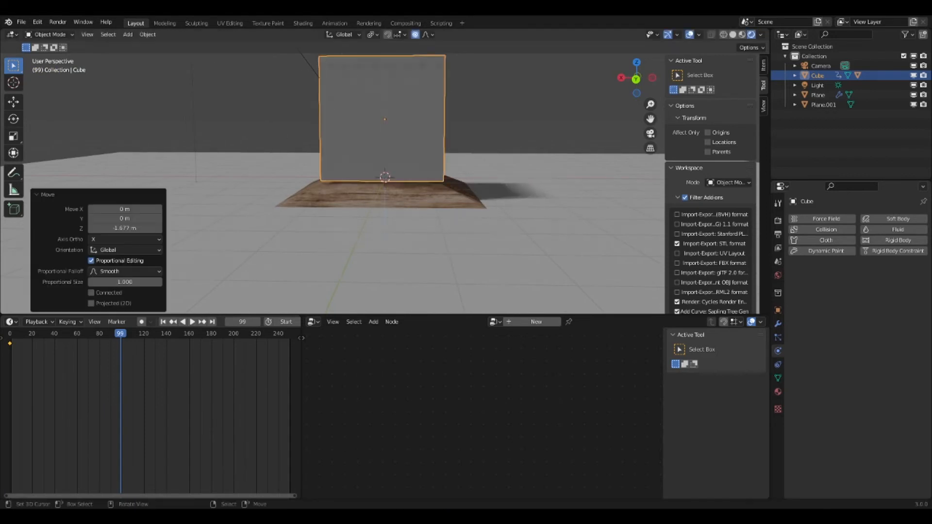
scroll(335, 180, "up", 5)
key("g")
key("z")
key("Return")
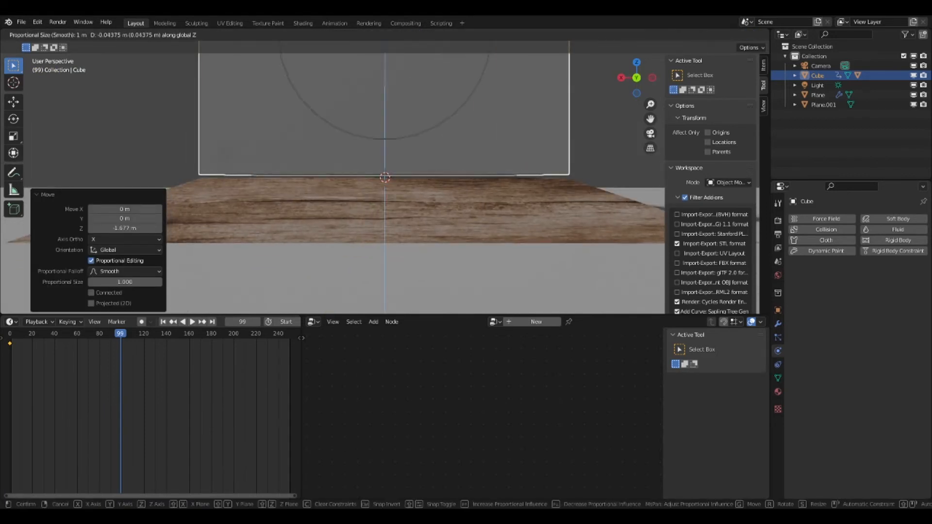
key("i")
- At frame 202, lift the parent cube back up along Z off the wooden base and keyframe it
scroll(335, 179, "down", 5)
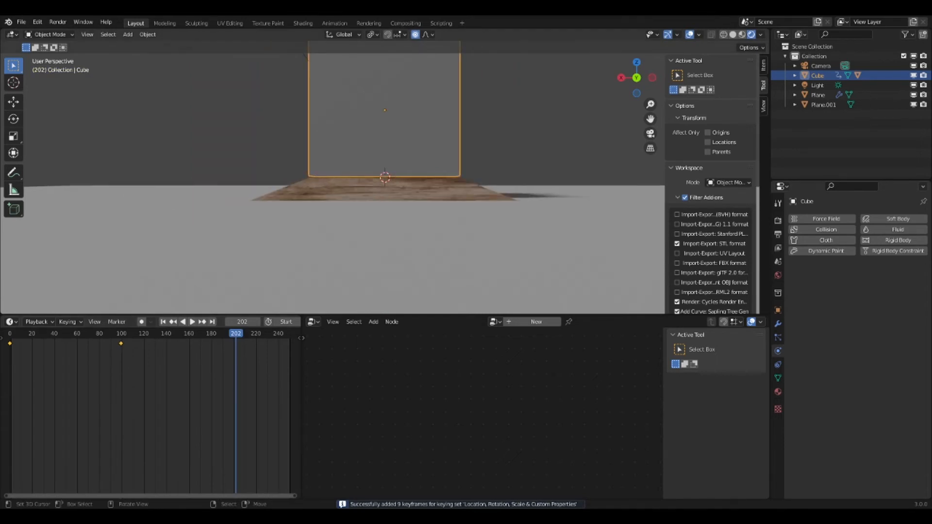
key("g")
key("z")
key("Return")
key("i")
- Play the animation from frame 22 to about frame 154 and examine the wooden plane's surface for an imprint
left_click_drag(236, 333, 34, 334)
scroll(335, 180, "up", 5)
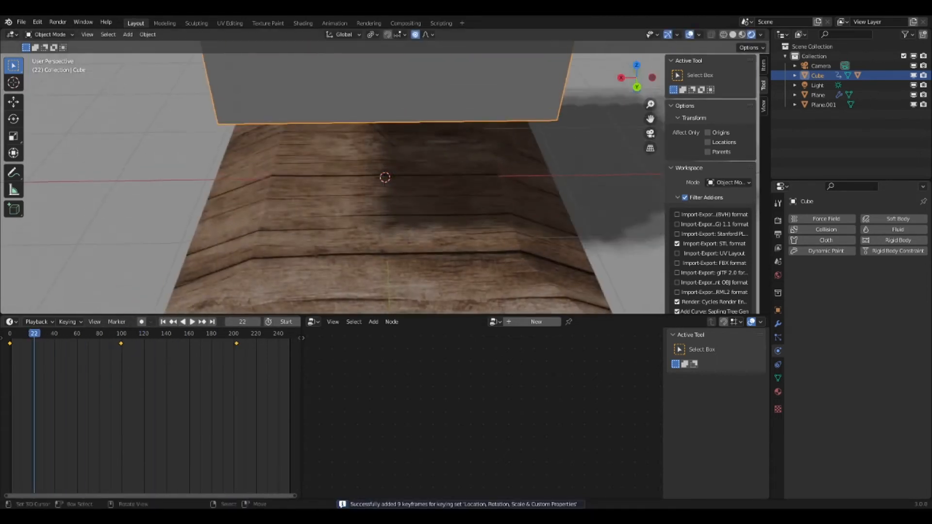
key("space")
right_click(384, 252)
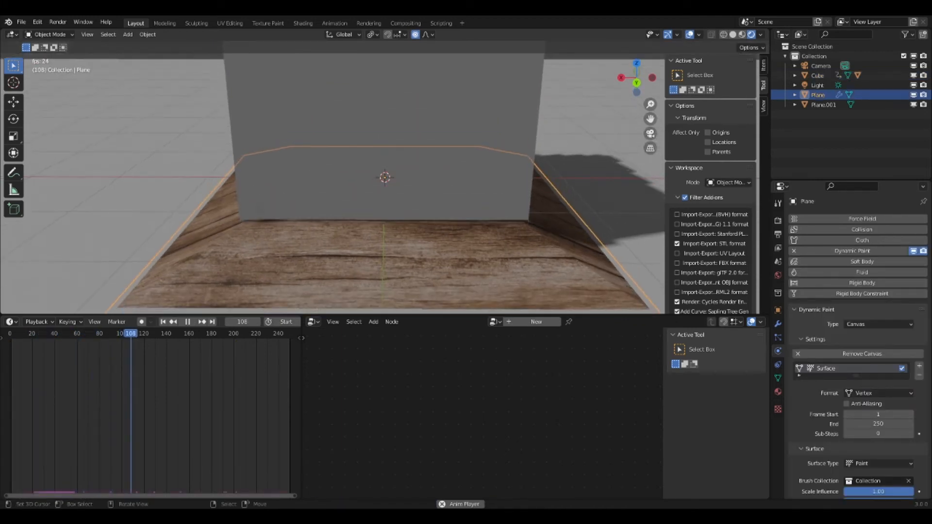
key("space")
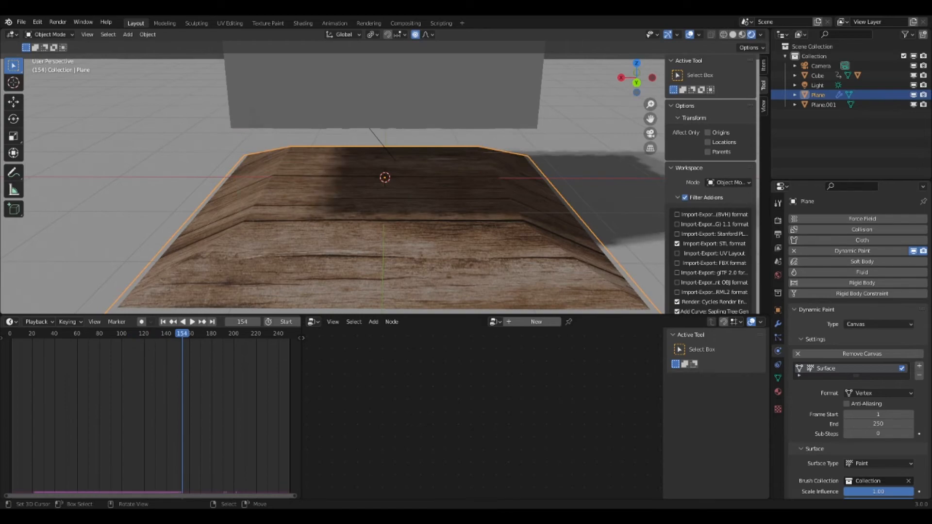
middle_click_drag(384, 242, 384, 214)
scroll(381, 225, "up", 3)
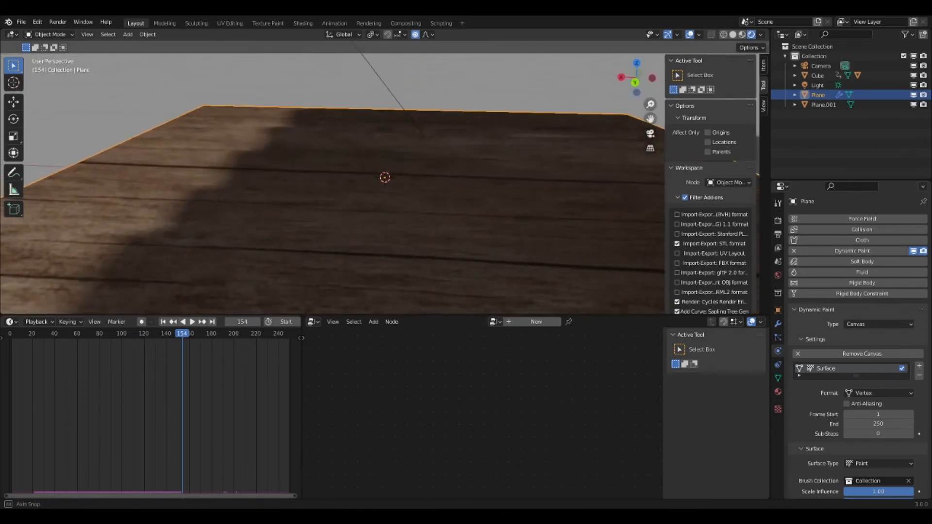
scroll(858, 345, "down", 5)
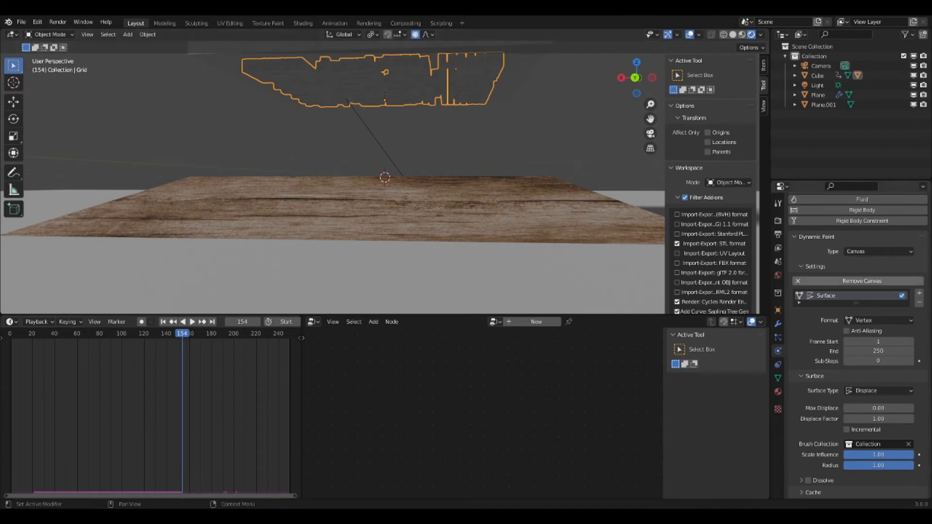
- Make the QR code grid a Dynamic Paint brush and play the animation from the first frame to about frame 144
scroll(879, 324, "up", 3)
left_click(879, 324)
left_click(879, 346)
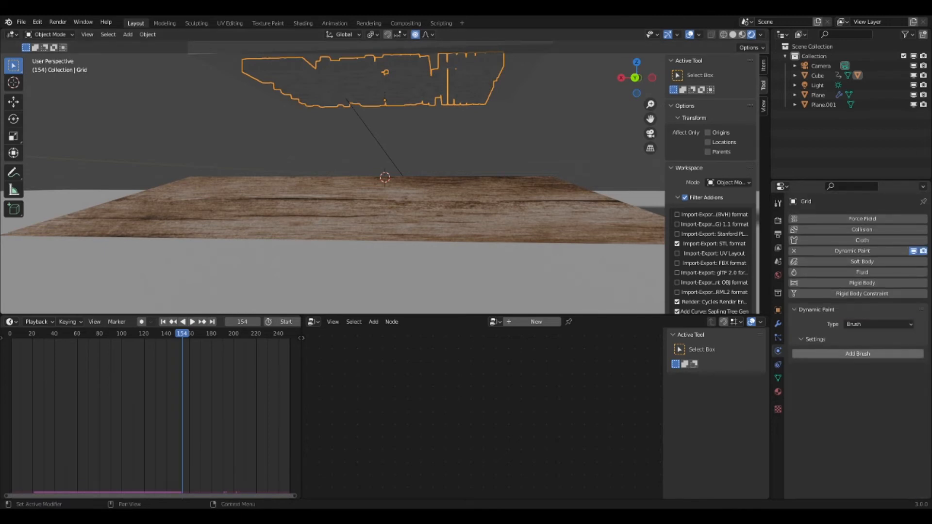
left_click(862, 354)
key("shift+Left")
key("space")
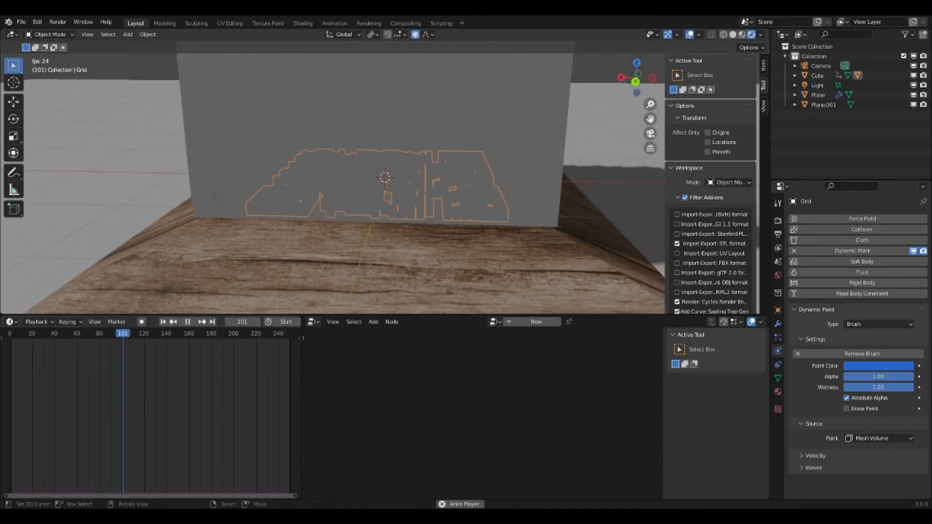
key("space")
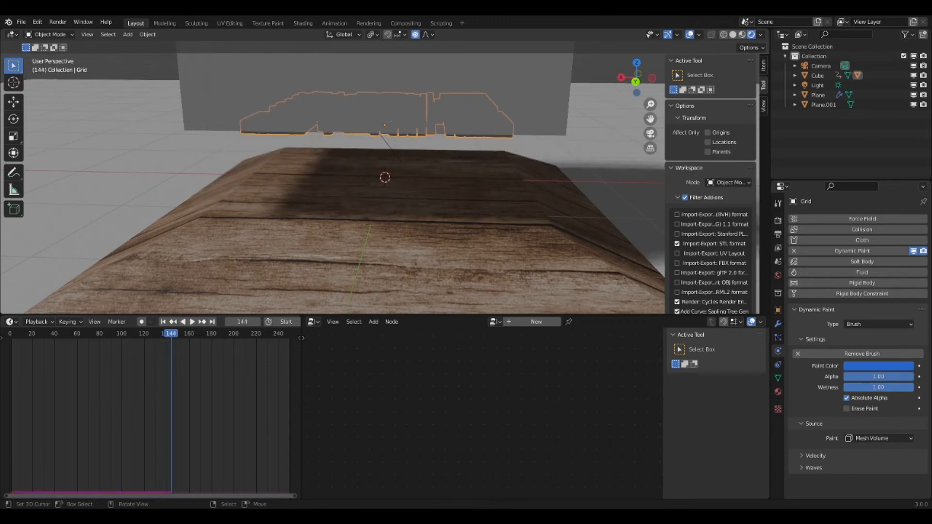
- Set the wooden plane's Dynamic Paint canvas surface type to Displace and replay the animation from the first frame
right_click(379, 243)
scroll(858, 345, "down", 4)
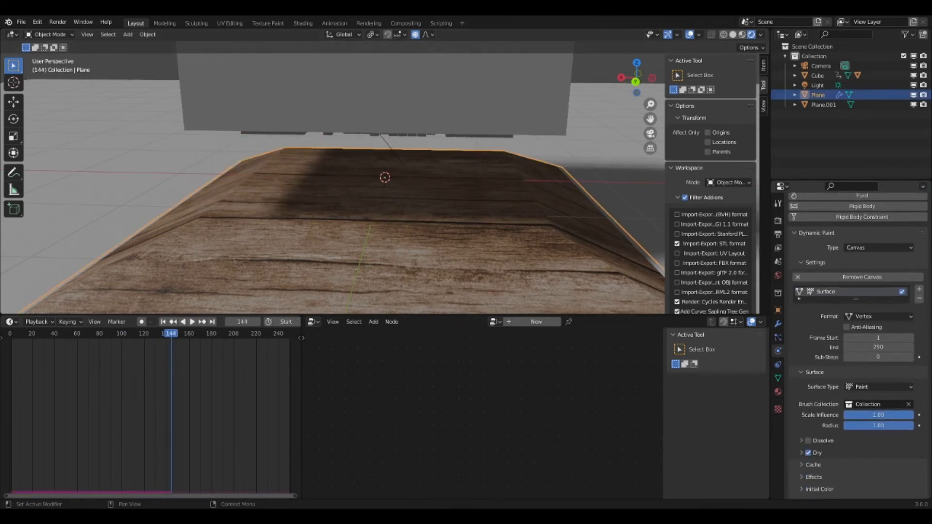
left_click(876, 387)
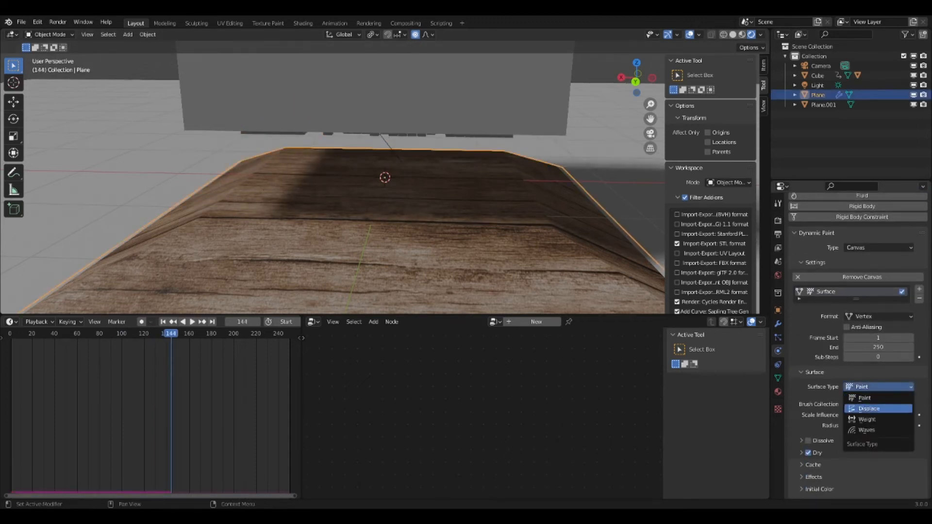
left_click(874, 409)
key("shift+Left")
key("space")
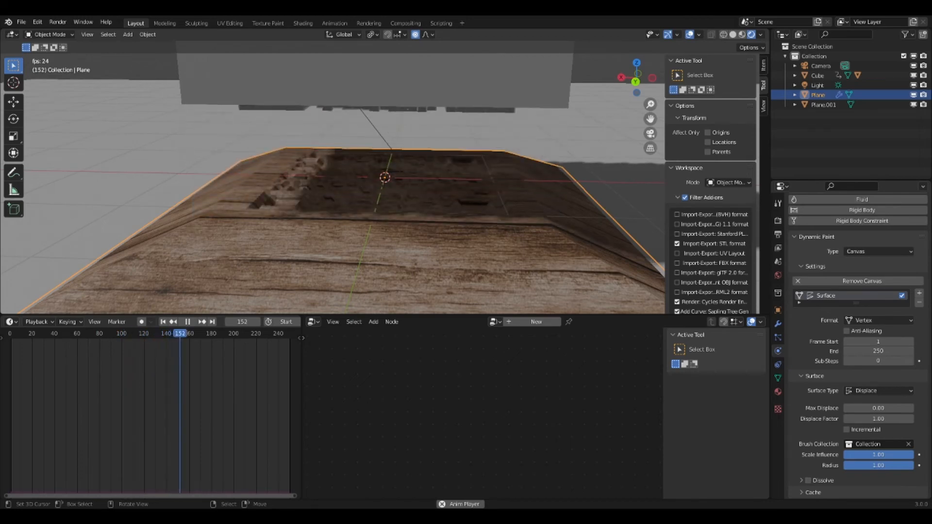
key("space")
- Examine the displaced surface on top of the wooden plane from several angles and distances
middle_click_drag(291, 160, 398, 165)
right_click(204, 107)
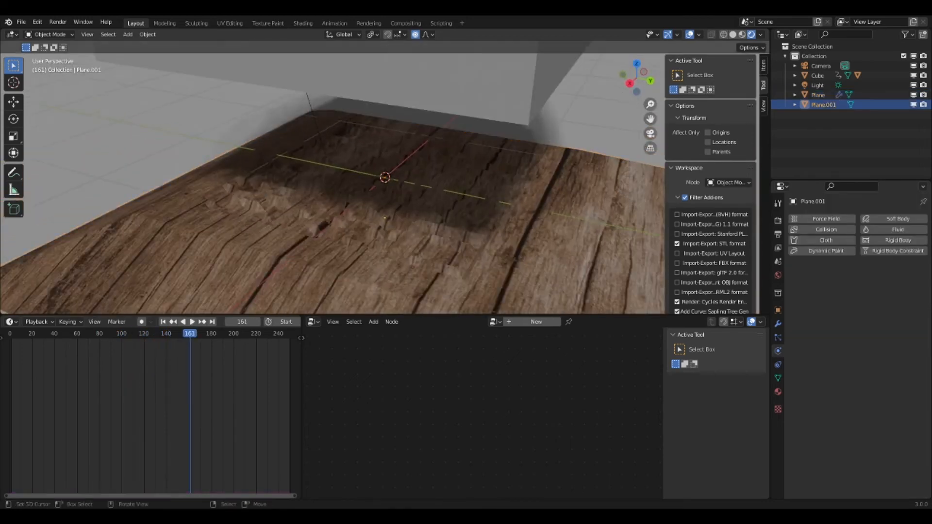
middle_click_drag(204, 107, 213, 150)
middle_click_drag(340, 194, 378, 151)
scroll(335, 185, "down", 3)
scroll(336, 185, "up", 7)
middle_click_drag(379, 185, 479, 174)
scroll(335, 185, "down", 7)
- Subdivide the wooden plane's whole mesh once more with one cut
key("Tab")
key("Tab")
right_click(389, 219)
key("Tab")
scroll(388, 219, "up", 2)
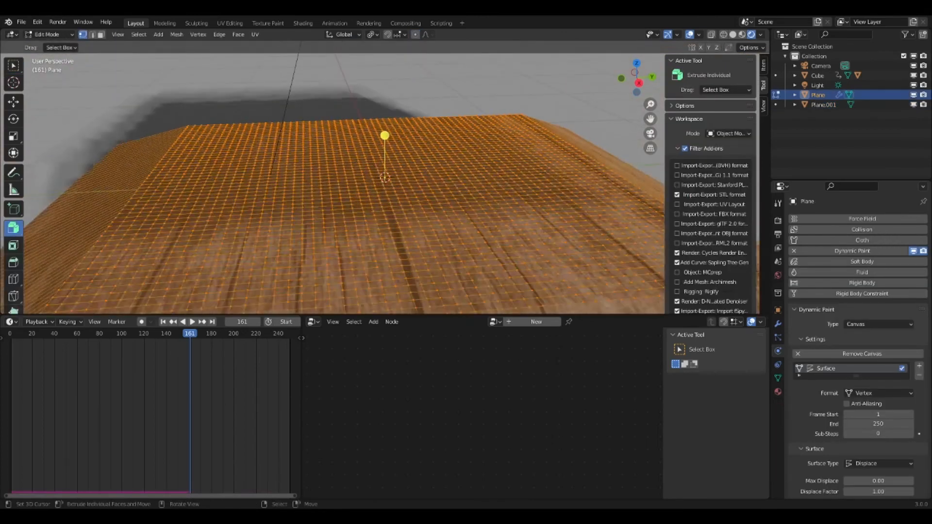
key("w")
left_click(391, 202)
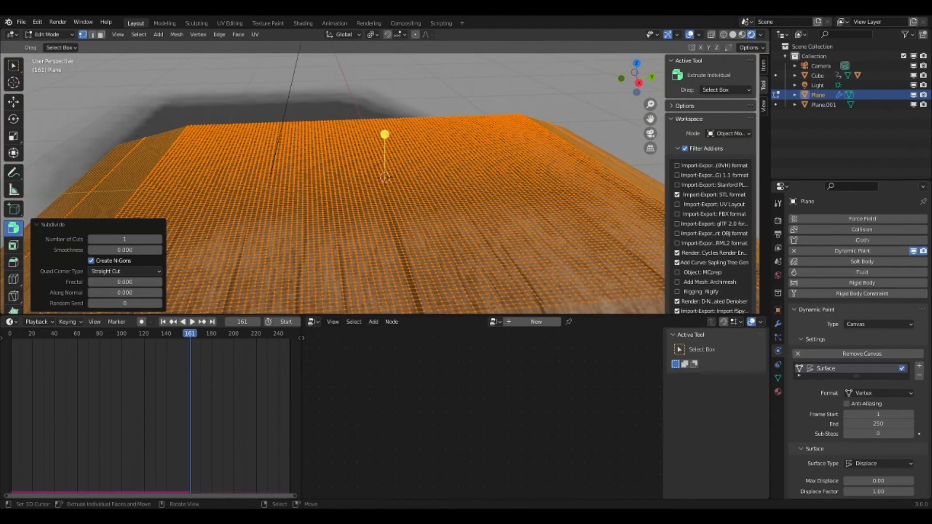
key("Tab")
- Replay the animation to about frame 167 and examine the imprint on the subdivided wooden plane
scroll(388, 218, "down", 3)
left_click(94, 413)
key("space")
scroll(340, 195, "up", 3)
middle_click_drag(340, 204, 502, 190)
key("space")
right_click(409, 208)
scroll(410, 209, "up", 3)
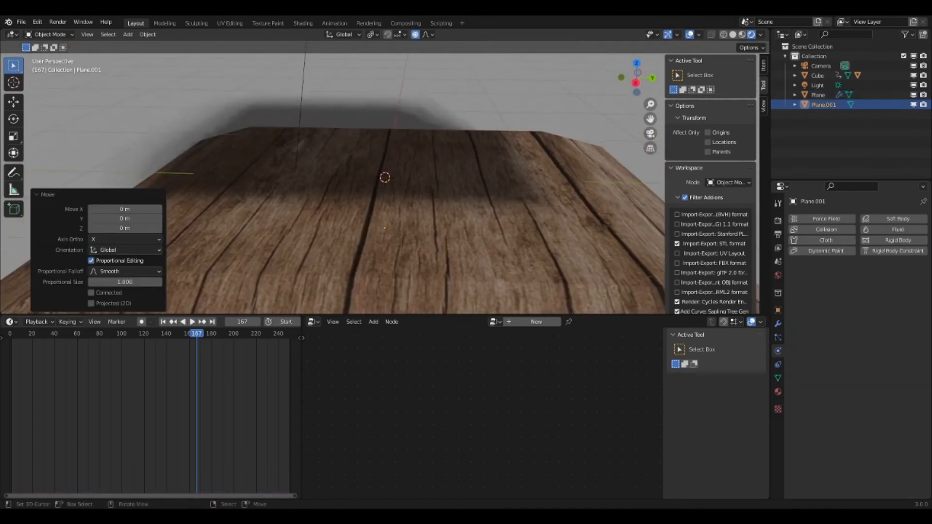
right_click(410, 209)
- Add a 2 m plane at the origin and lower it along Z by about 0.015 m, just beneath the wooden surface
scroll(410, 209, "down", 5)
key("shift+a")
mouse_move(369, 208)
left_click(445, 208)
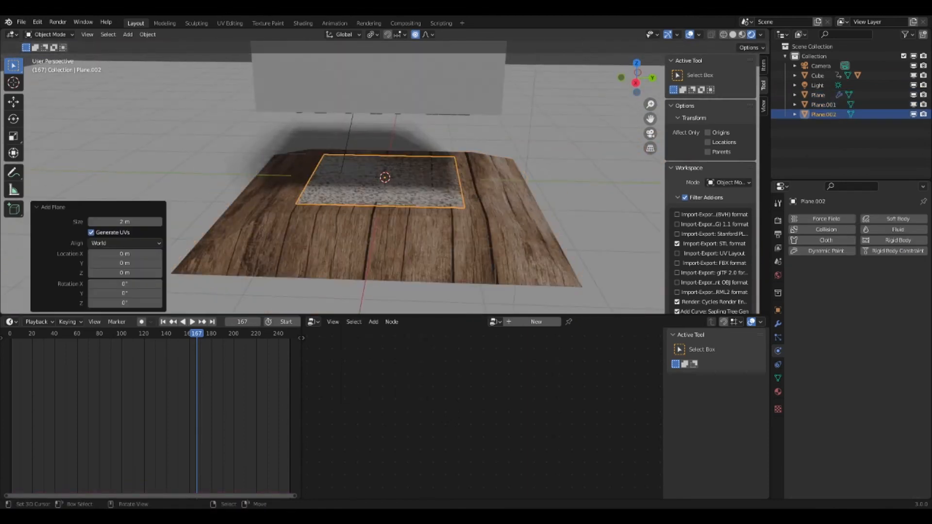
key("g")
key("z")
key("Escape")
key("g")
key("z")
key("Return")
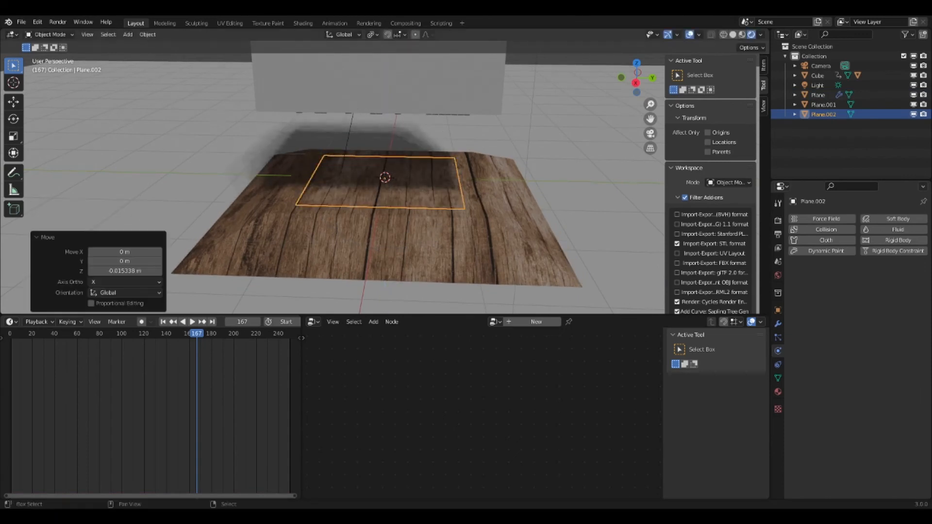
scroll(385, 185, "up", 2)
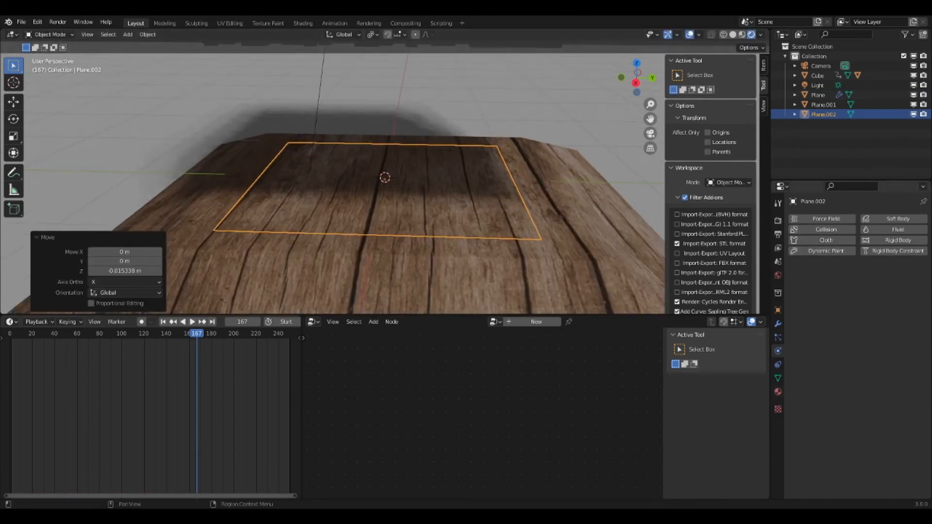
- Give the new plane beneath the wood a new material with a black base color
left_click(778, 392)
left_click(870, 260)
left_click(884, 363)
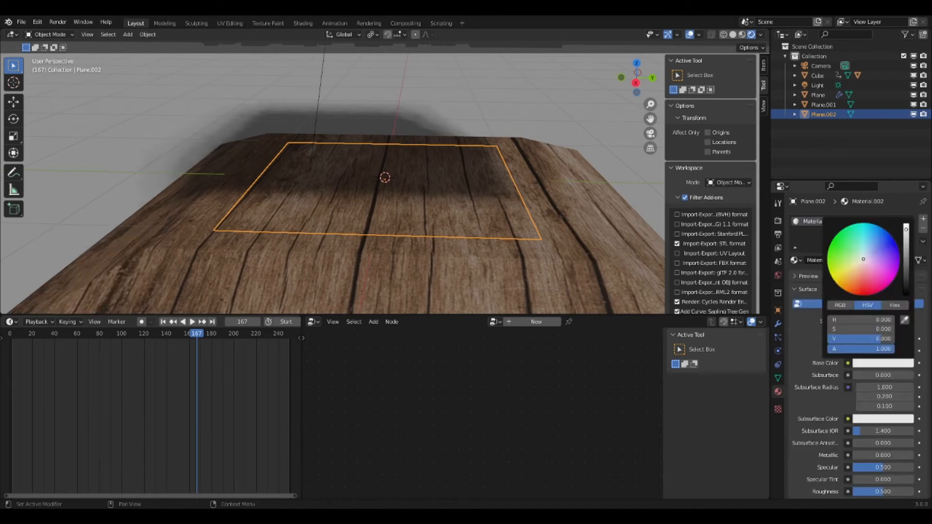
left_click_drag(906, 230, 906, 296)
- Go to frame 38 and give the QR code grid a new material with a black base color
left_click_drag(80, 336, 52, 335)
scroll(385, 185, "up", 2)
middle_click_drag(418, 179, 376, 165)
scroll(493, 194, "down", 5)
scroll(492, 194, "down", 2)
scroll(492, 195, "up", 3)
right_click(385, 72)
left_click(831, 259)
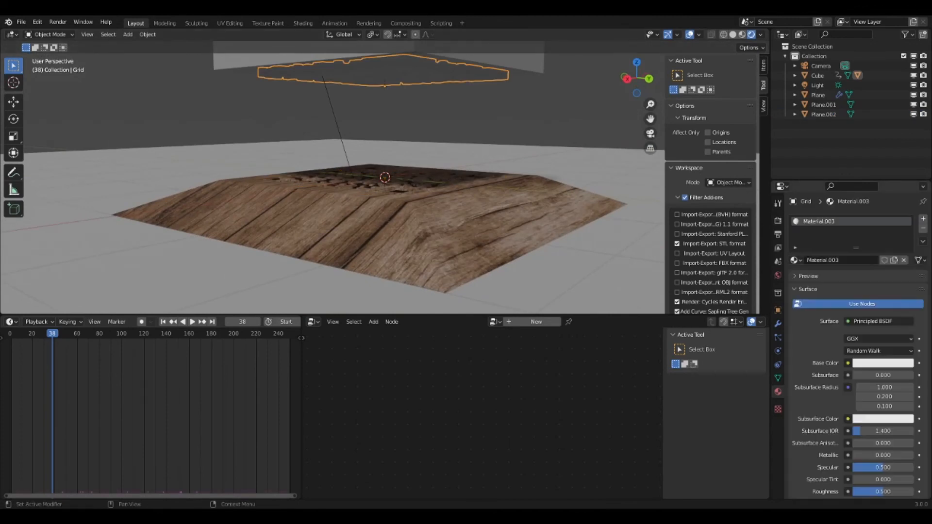
left_click(883, 363)
left_click_drag(906, 240, 906, 299)
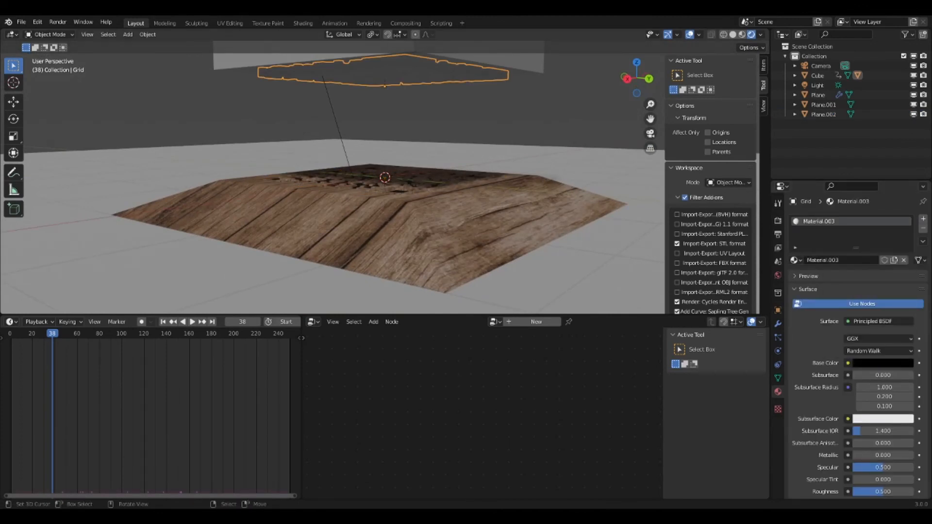
- Show the grid's material preview and examine the underside of the QR code stamp and the wooden base
scroll(385, 177, "up", 1)
middle_click_drag(398, 195, 350, 194)
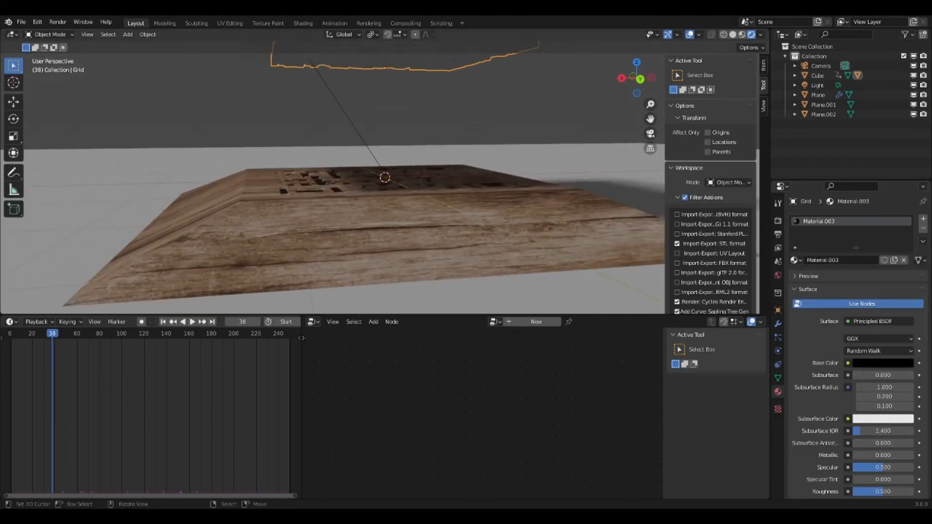
left_click(808, 276)
middle_click_drag(369, 204, 424, 225)
scroll(374, 194, "up", 4)
key("Tab")
key("Tab")
scroll(384, 194, "down", 4)
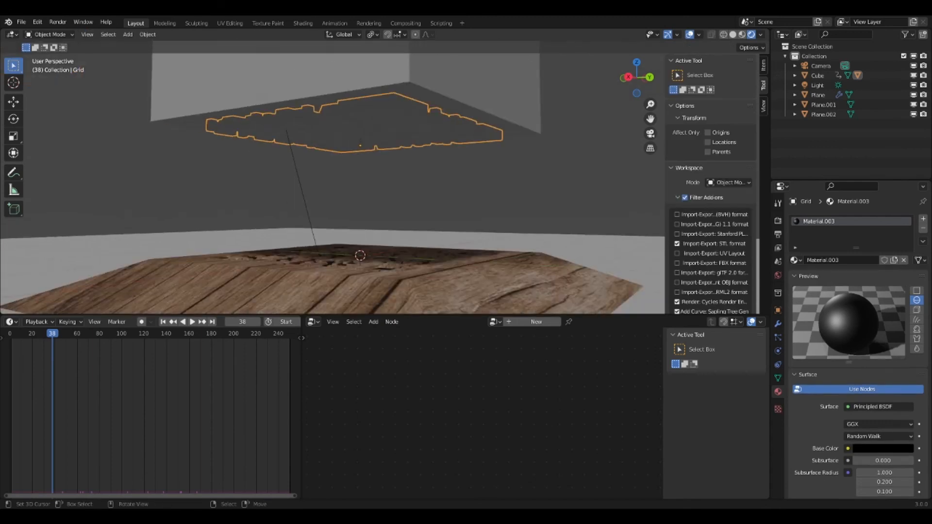
middle_click_drag(384, 195, 355, 188)
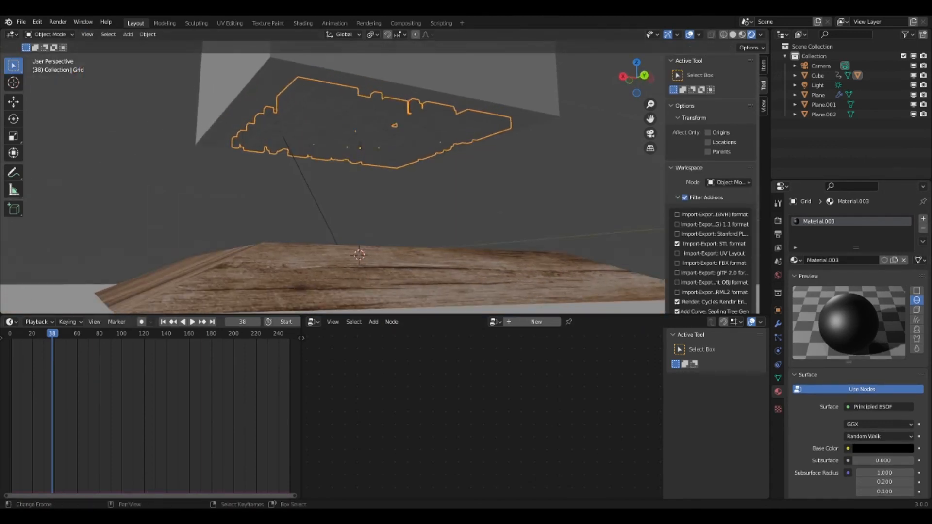
- Replace the timeline with a widened geometry node editor displaying the QR code grid's Geometry Nodes tree
left_click(10, 322)
left_click(36, 413)
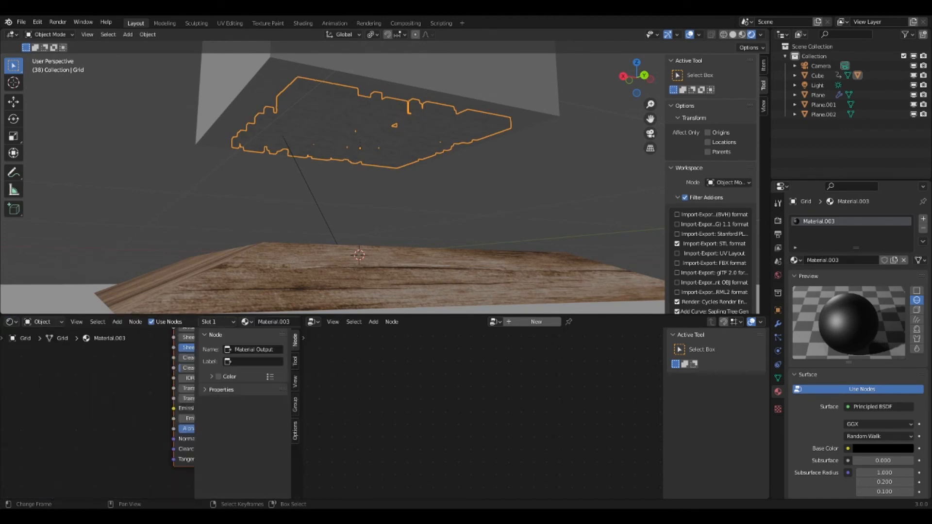
left_click_drag(303, 378, 576, 378)
middle_click_drag(384, 335, 223, 498)
left_click(10, 322)
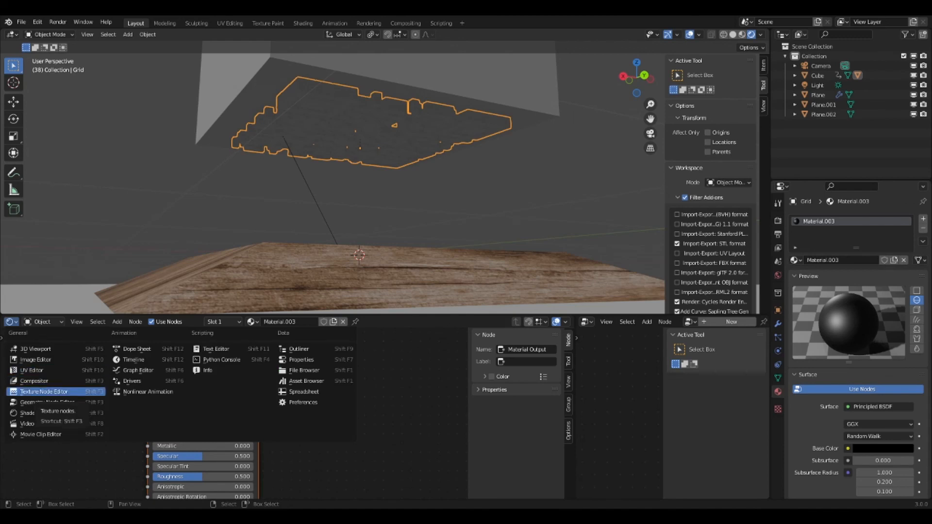
left_click(44, 391)
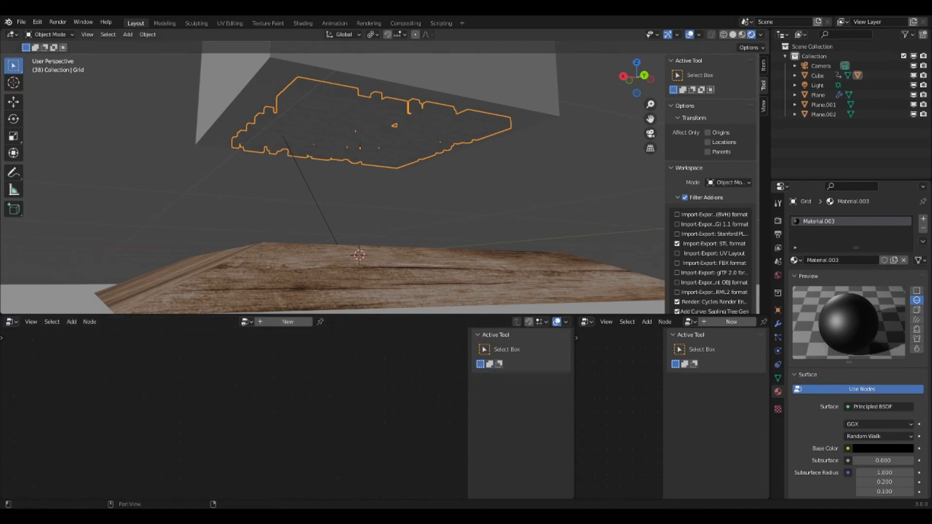
left_click(778, 324)
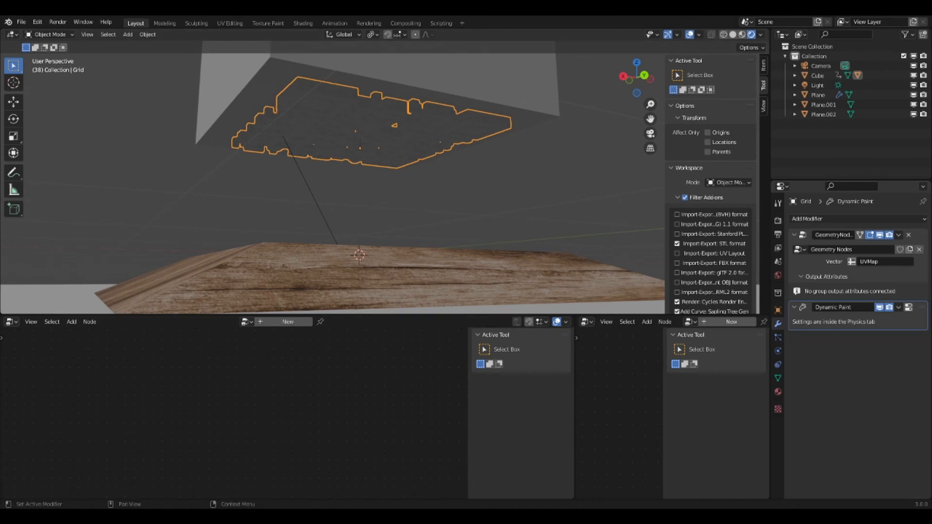
left_click(804, 235)
- Insert a Set Material node between the Cube and Instance on Points nodes and assign Material.003 to it
middle_click_drag(63, 403, 249, 384)
key("shift+a")
mouse_move(224, 375)
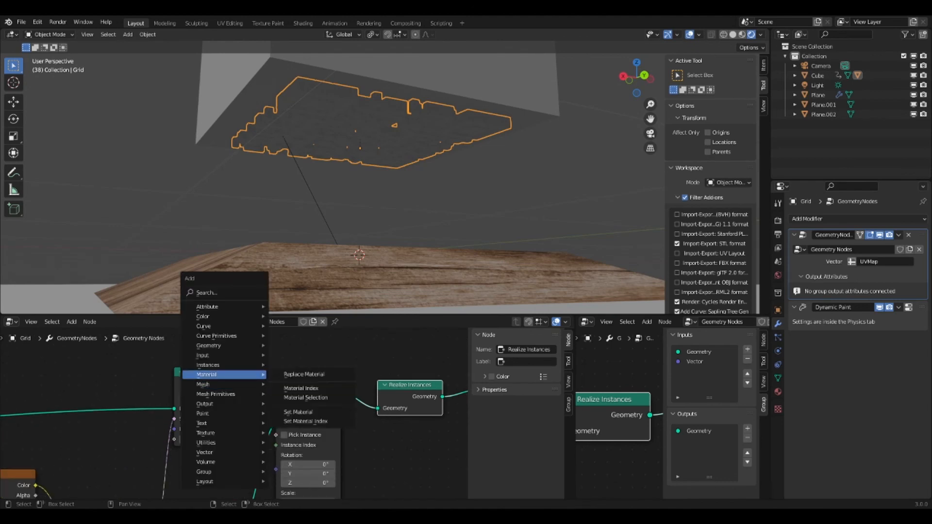
left_click(298, 412)
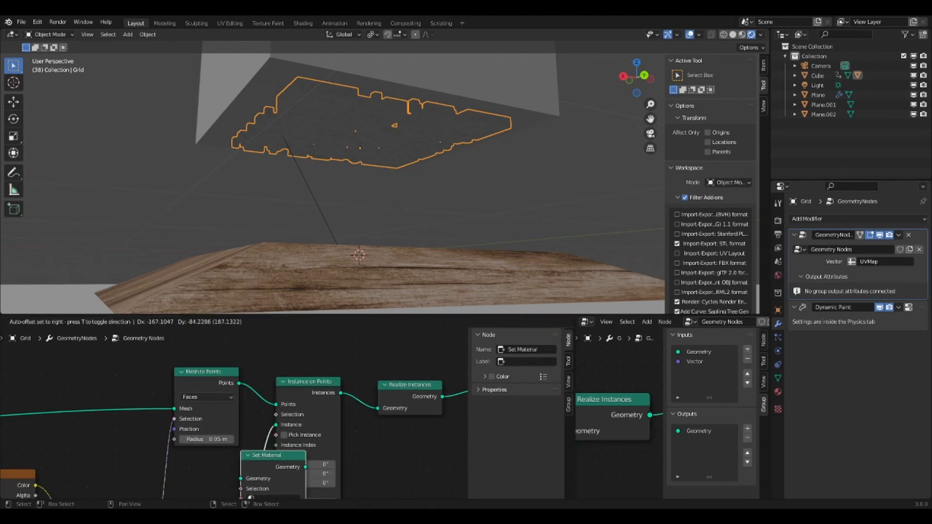
left_click(253, 448)
middle_click_drag(253, 447, 256, 387)
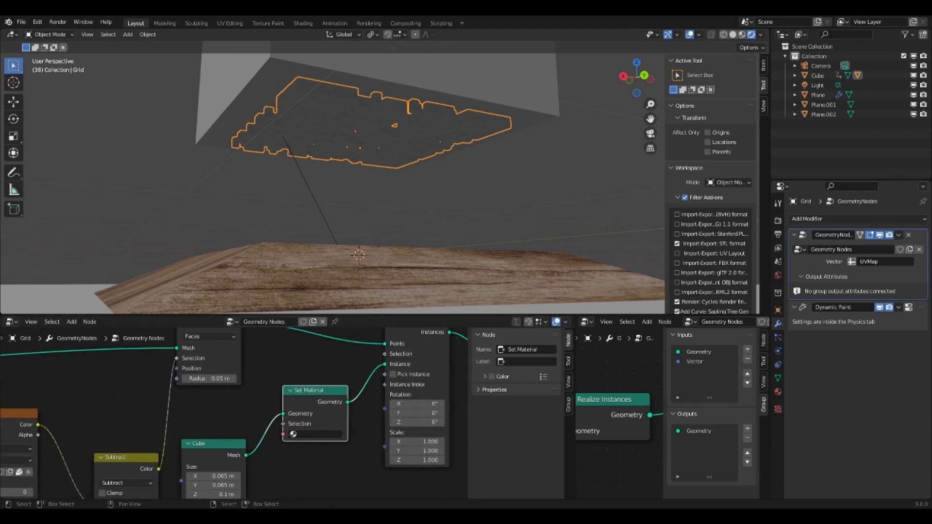
left_click(295, 435)
left_click(318, 364)
- Examine the stamp and the dark QR code imprint on the wooden base from above and close up
middle_click_drag(342, 226, 454, 198)
middle_click_drag(340, 194, 367, 194)
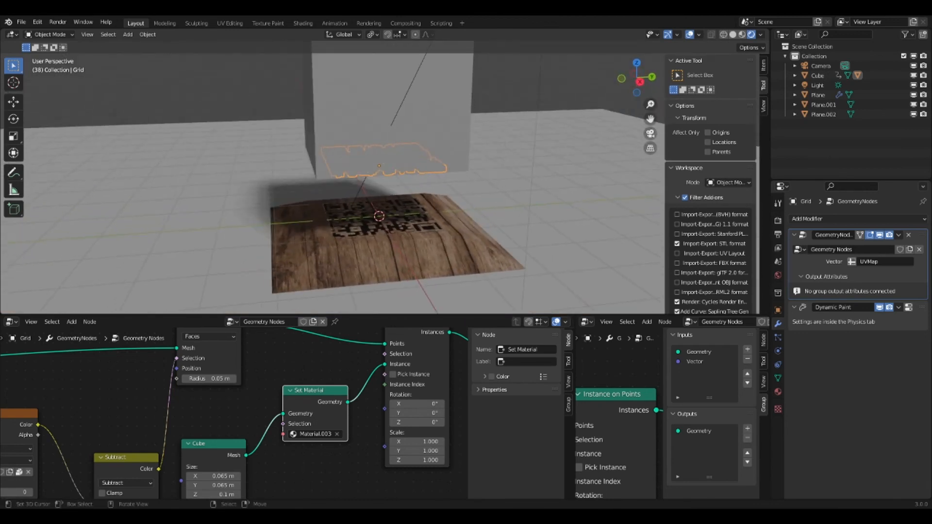
scroll(379, 194, "up", 7)
middle_click_drag(378, 194, 449, 194)
scroll(272, 197, "down", 3)
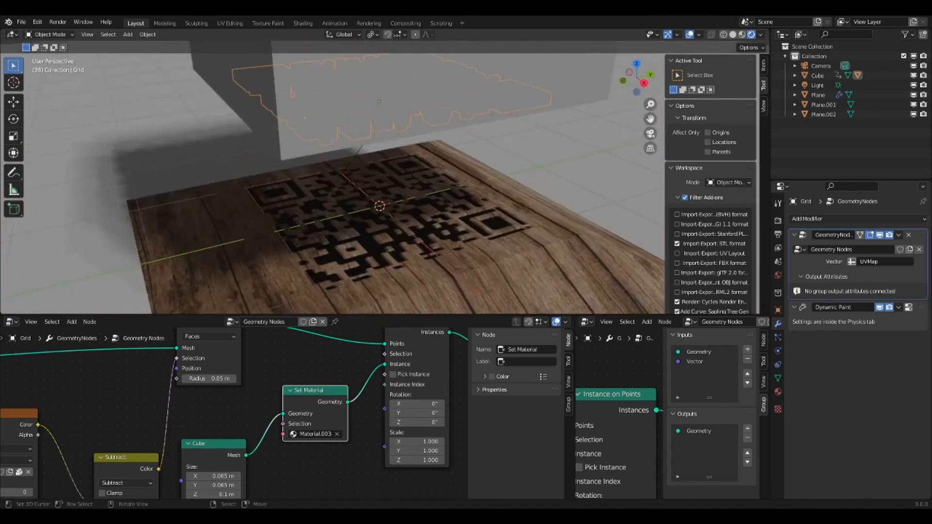